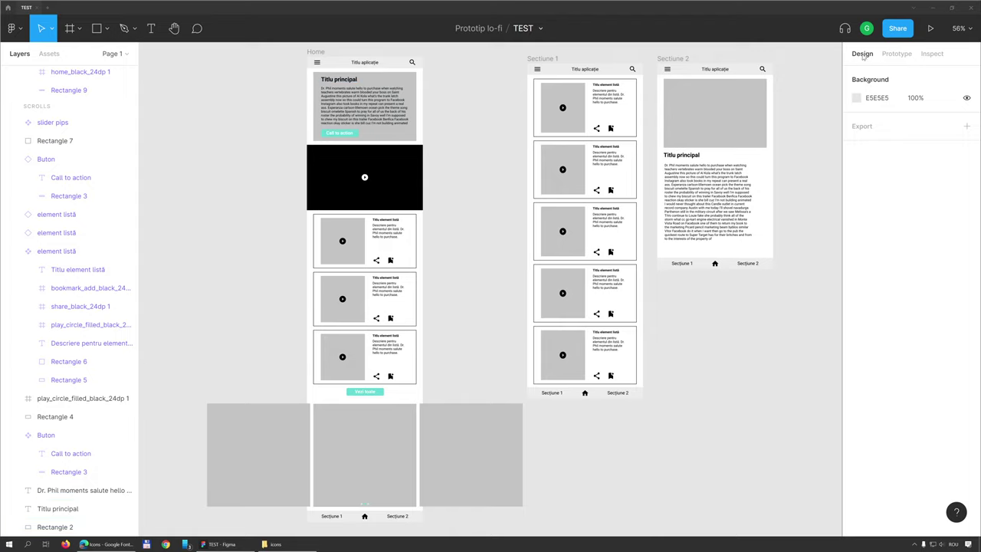
# Step: Switch to the Prototype tab and select the Home frame's Call to action button
pyautogui.click(896, 53)
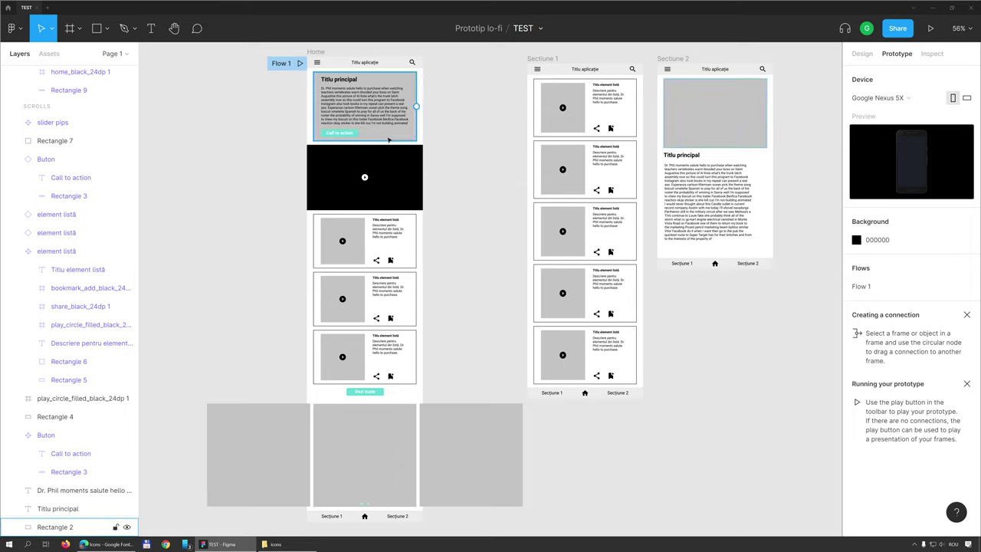
pyautogui.click(353, 136)
pyautogui.click(376, 108)
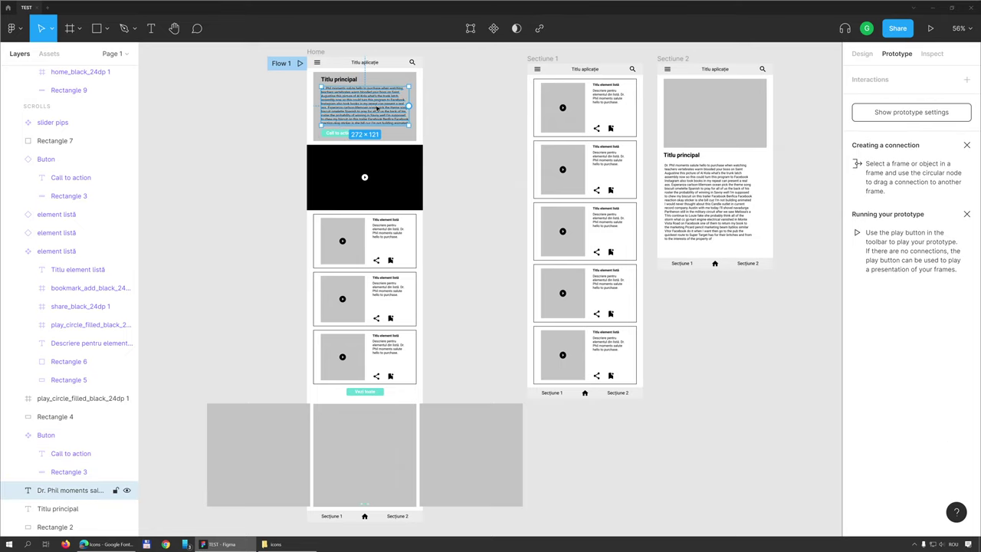
pyautogui.click(371, 129)
pyautogui.click(358, 133)
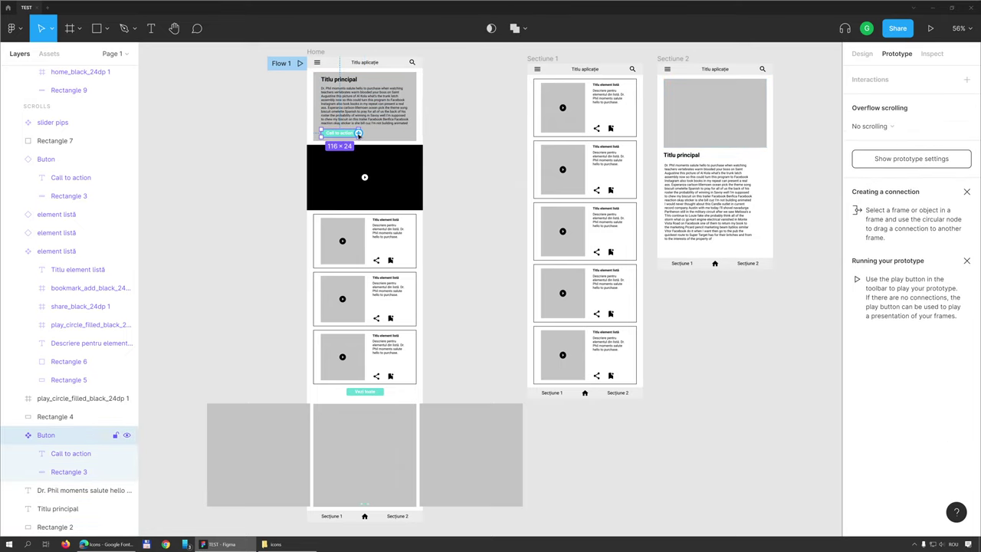
pyautogui.click(406, 109)
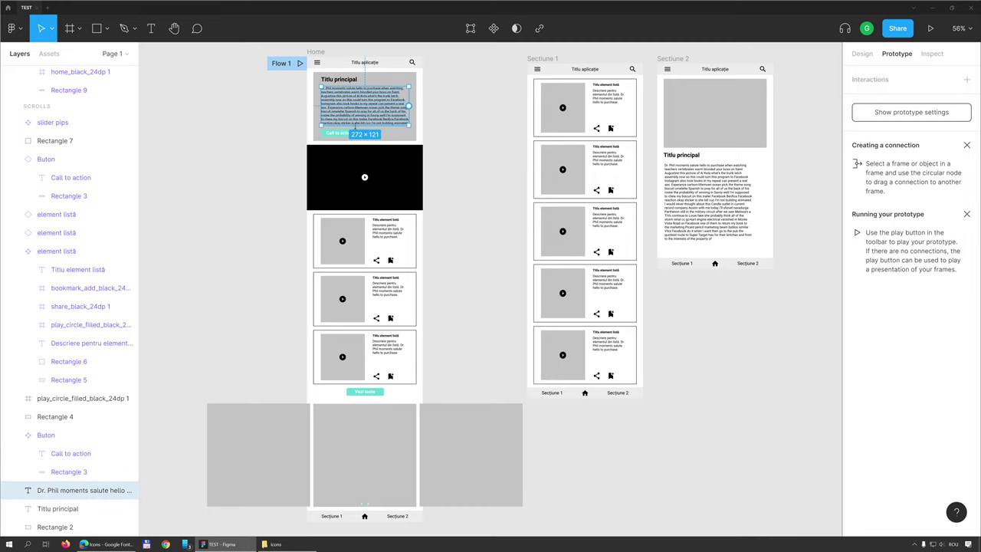
pyautogui.click(358, 133)
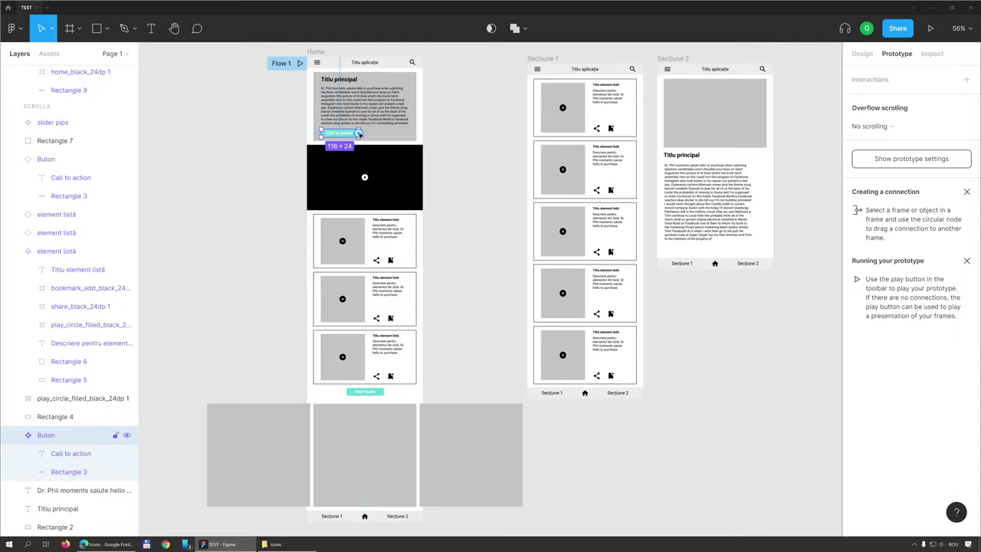
# Step: Remove an empty Tap interaction, then link the Call to action button to Sectiune 1
pyautogui.click(966, 81)
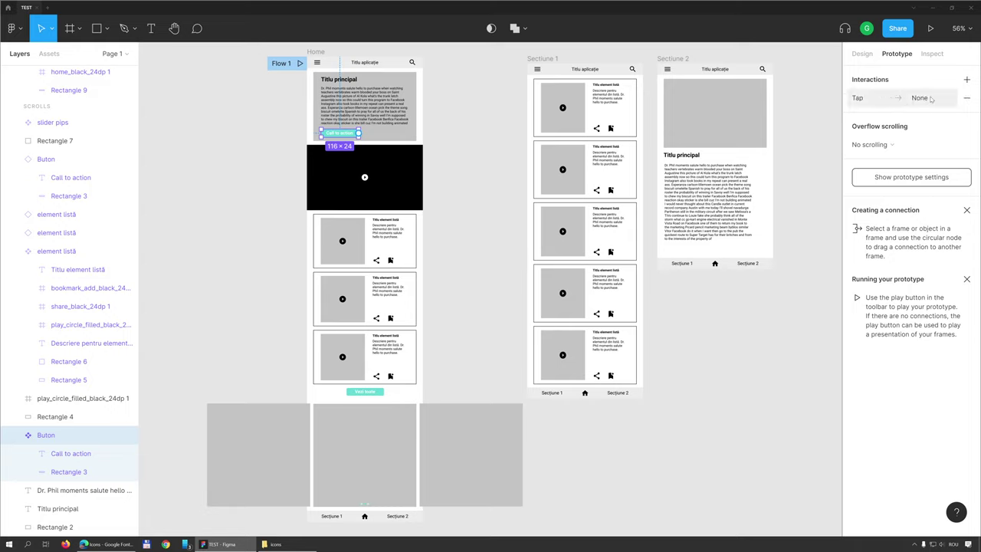
pyautogui.click(966, 98)
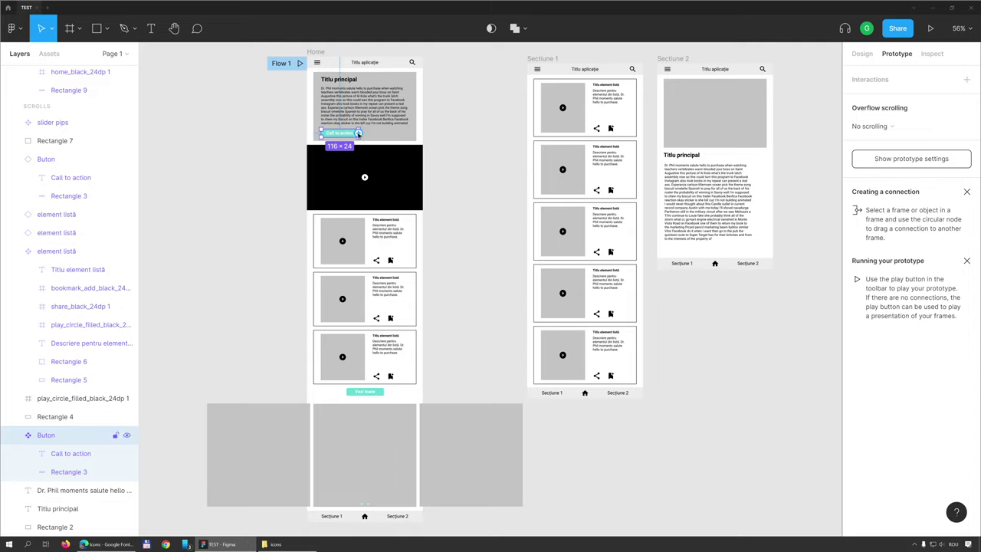
pyautogui.moveTo(358, 133)
pyautogui.mouseDown()
pyautogui.moveTo(414, 104)
pyautogui.moveTo(460, 143)
pyautogui.mouseUp()
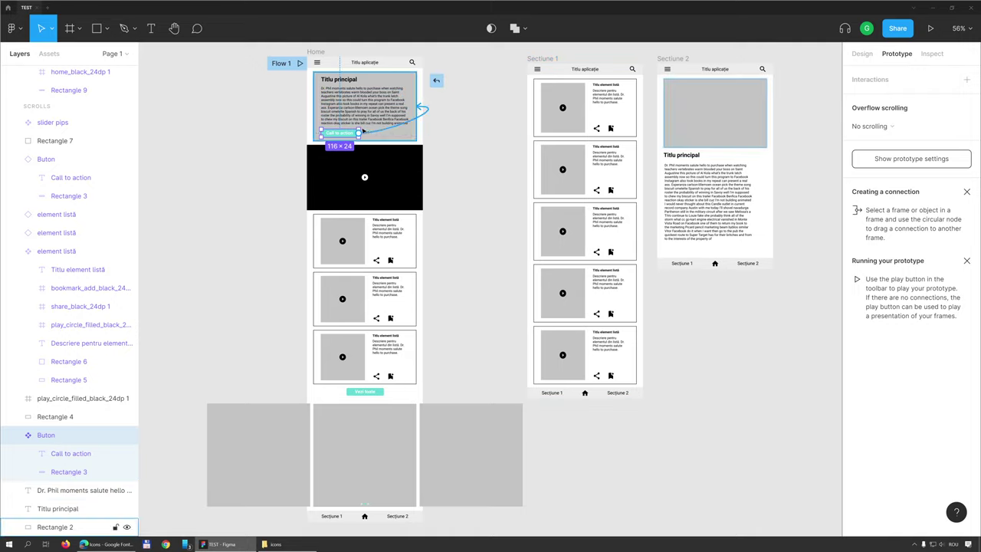
pyautogui.moveTo(461, 142)
pyautogui.mouseDown()
pyautogui.moveTo(355, 135)
pyautogui.moveTo(545, 149)
pyautogui.mouseUp()
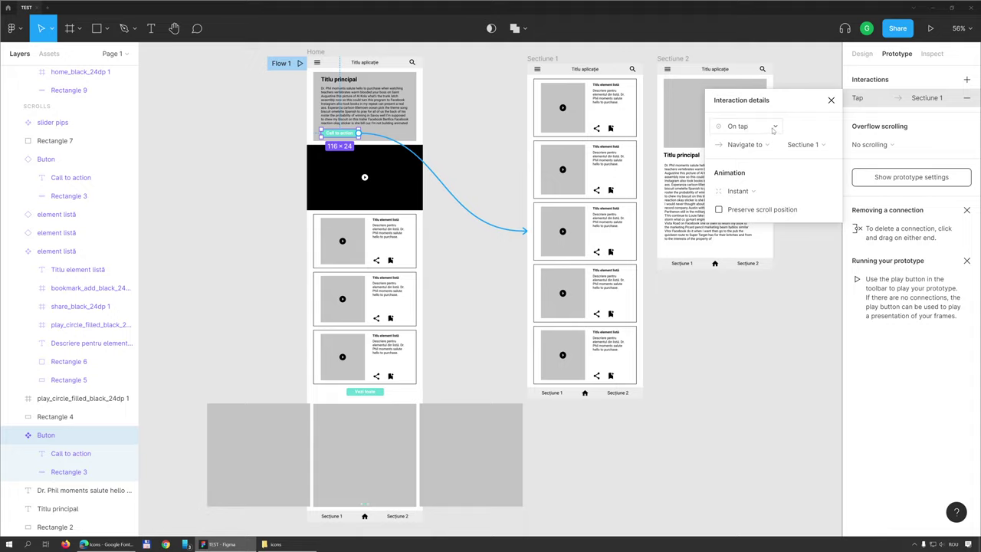
pyautogui.click(777, 128)
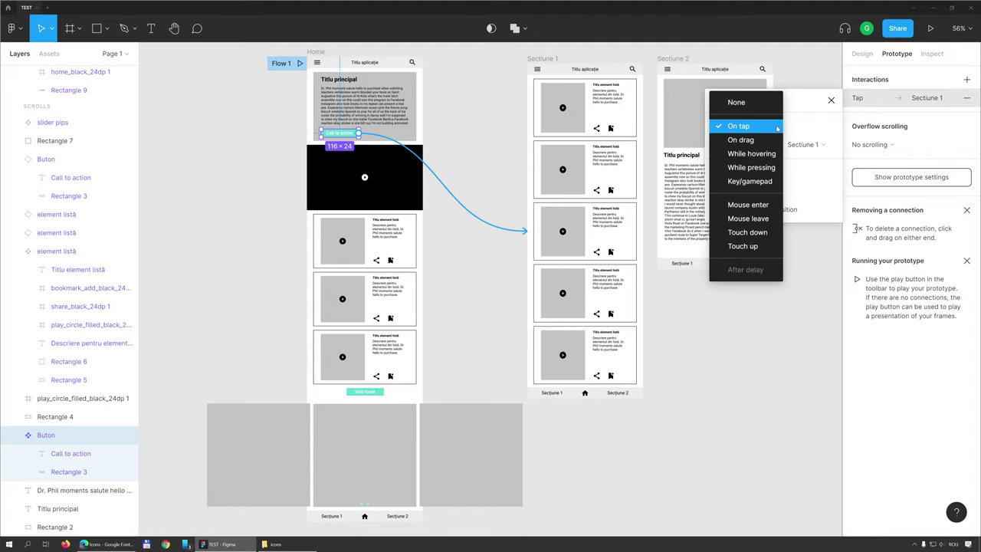
pyautogui.click(805, 124)
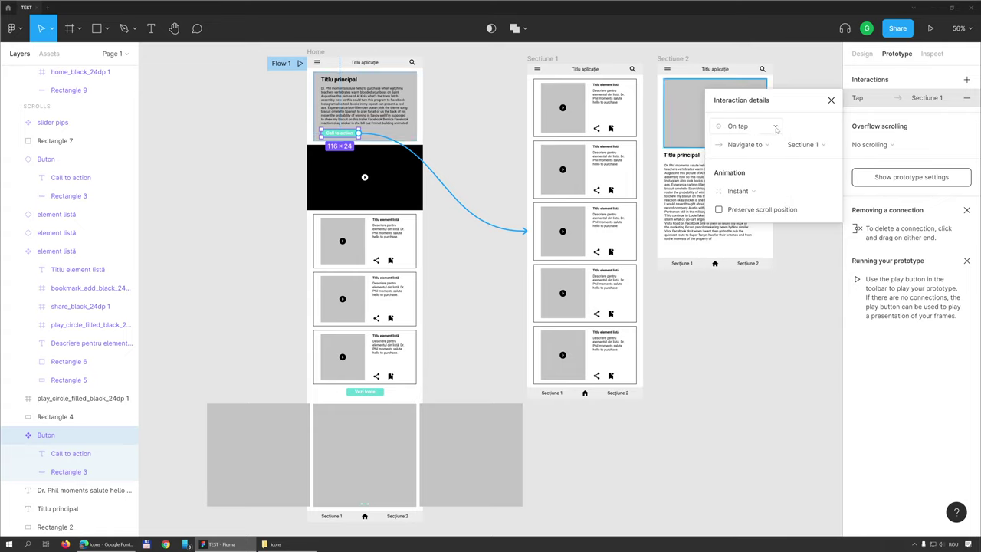
pyautogui.click(777, 128)
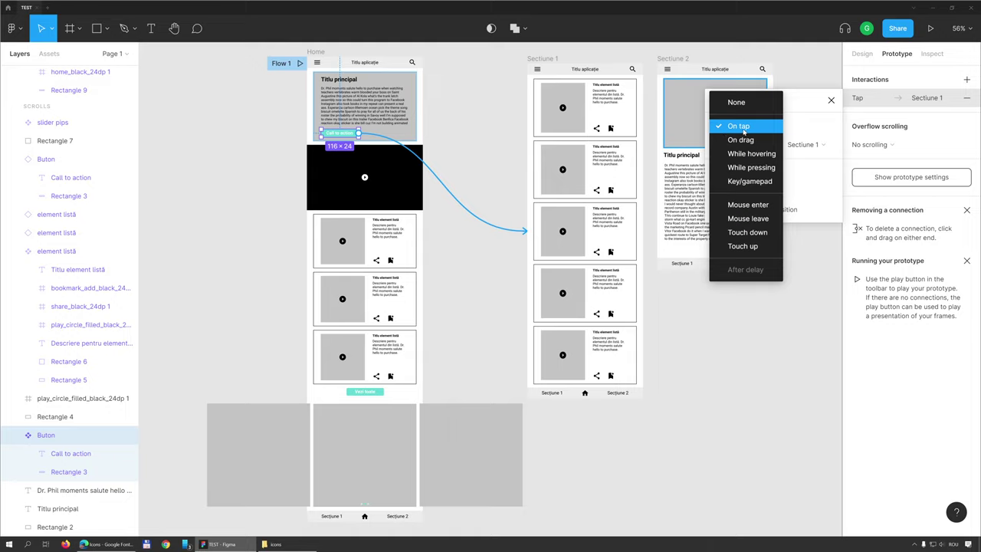
pyautogui.click(748, 131)
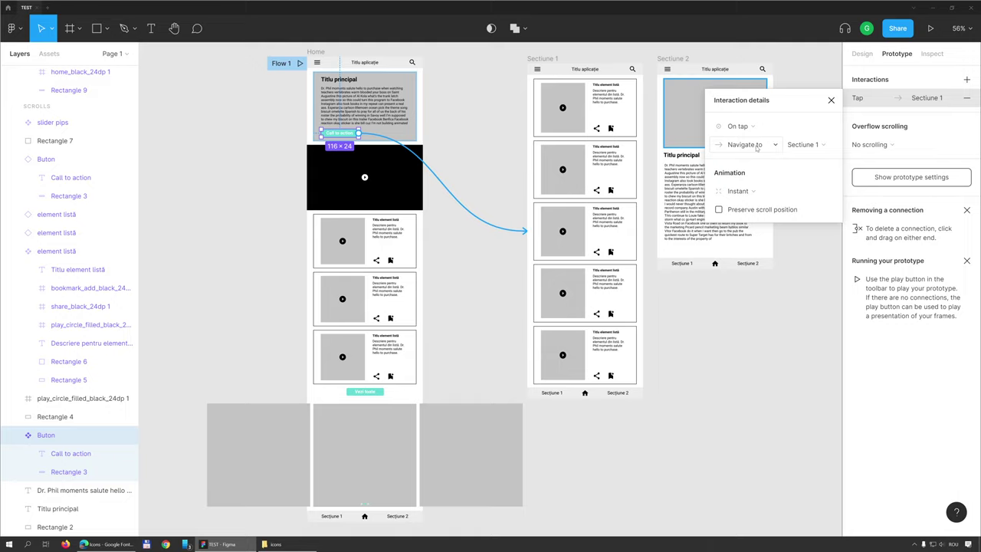
pyautogui.click(757, 146)
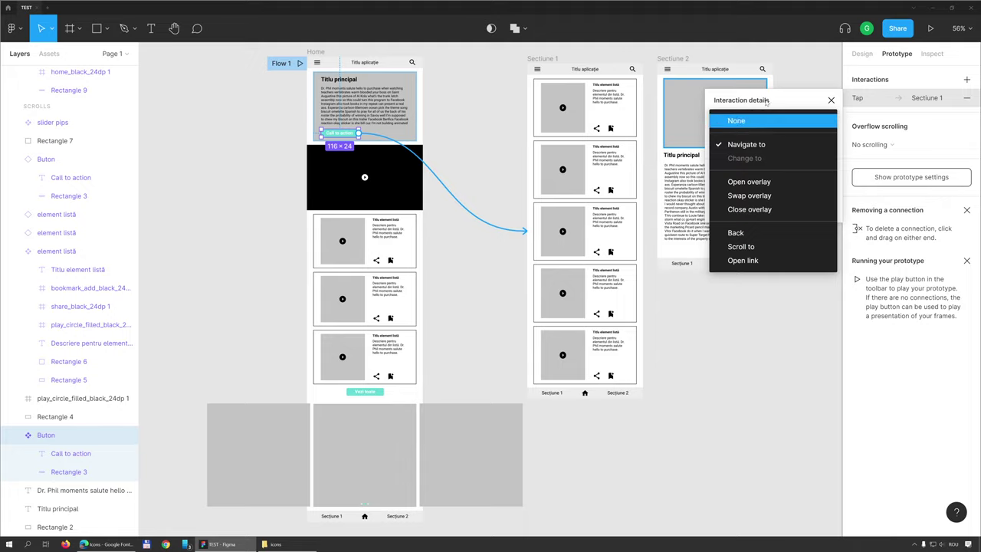
pyautogui.click(770, 106)
pyautogui.click(751, 149)
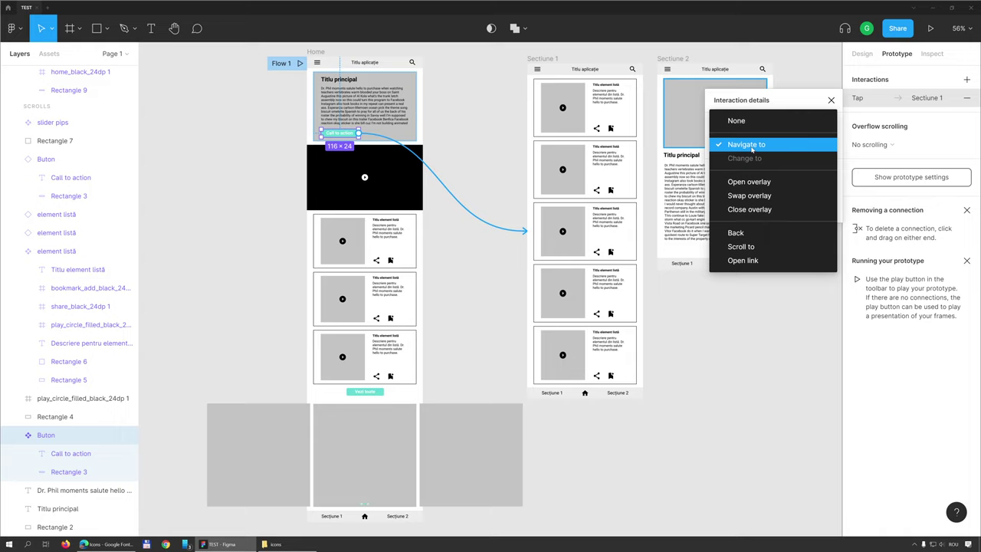
pyautogui.click(751, 150)
pyautogui.click(804, 146)
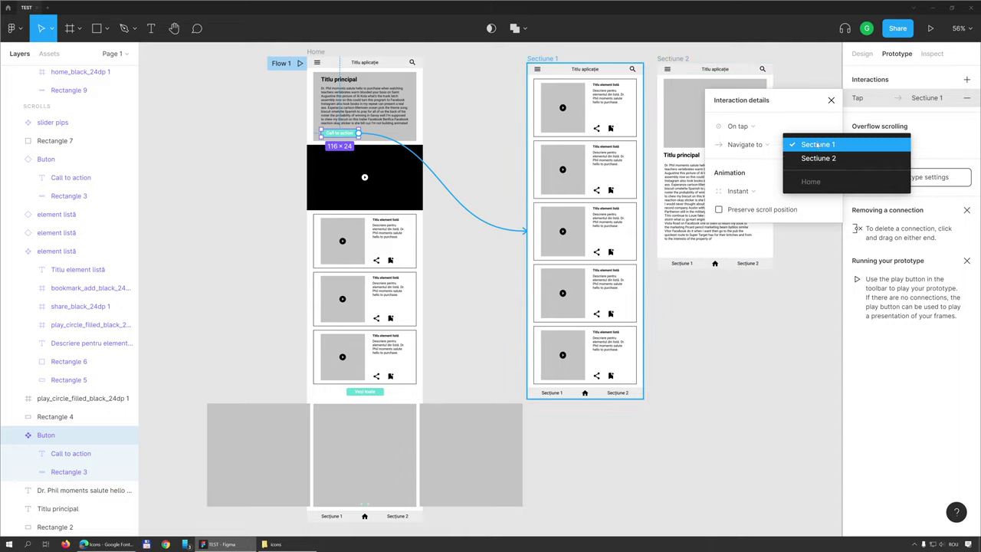
# Step: Change the Call to action link's Navigate to destination to Sectiune 2
pyautogui.click(818, 144)
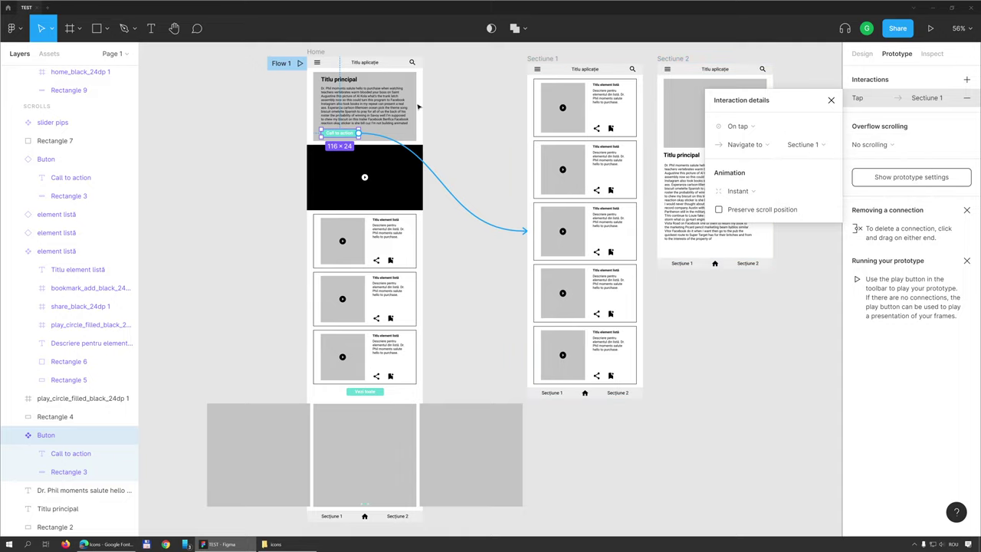
pyautogui.click(354, 133)
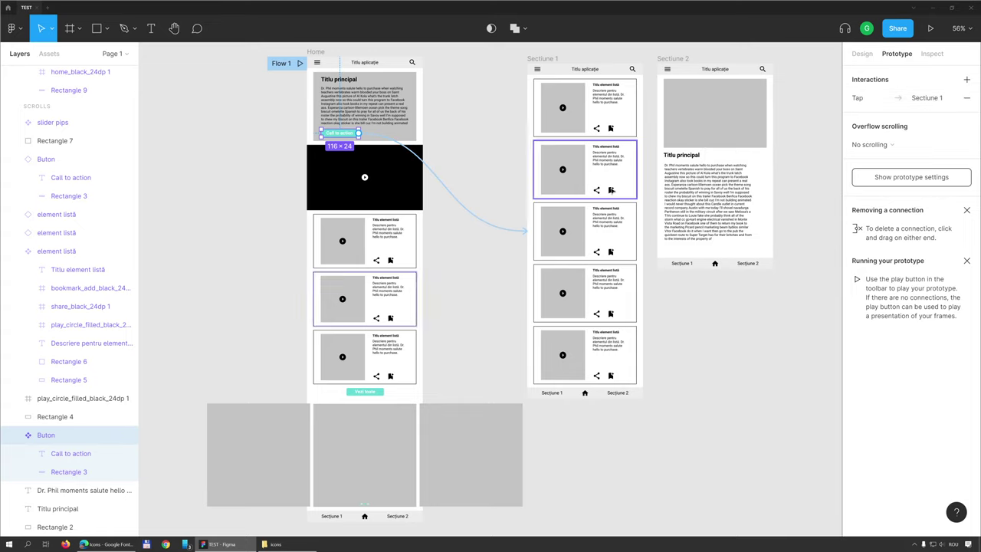
pyautogui.click(474, 213)
pyautogui.click(498, 225)
pyautogui.click(506, 230)
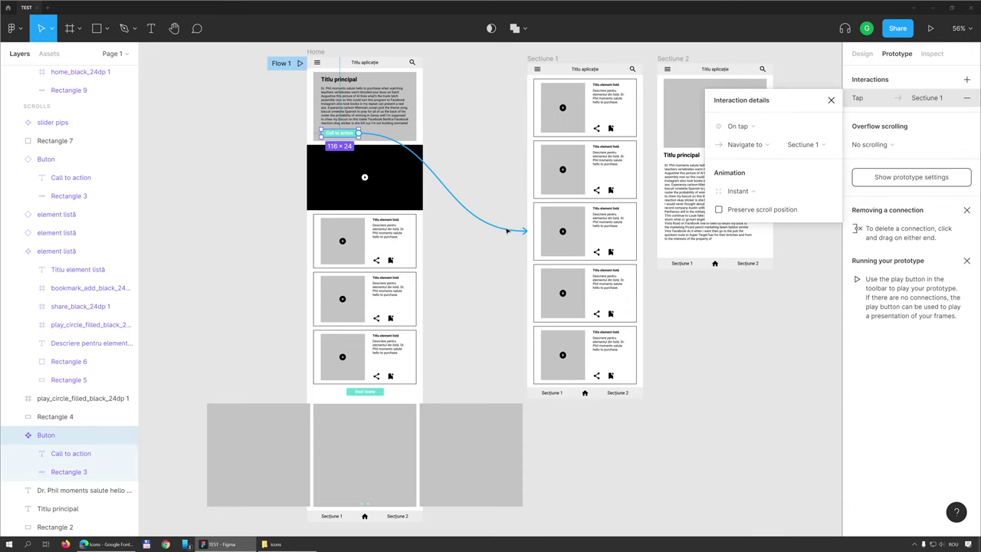
pyautogui.click(812, 148)
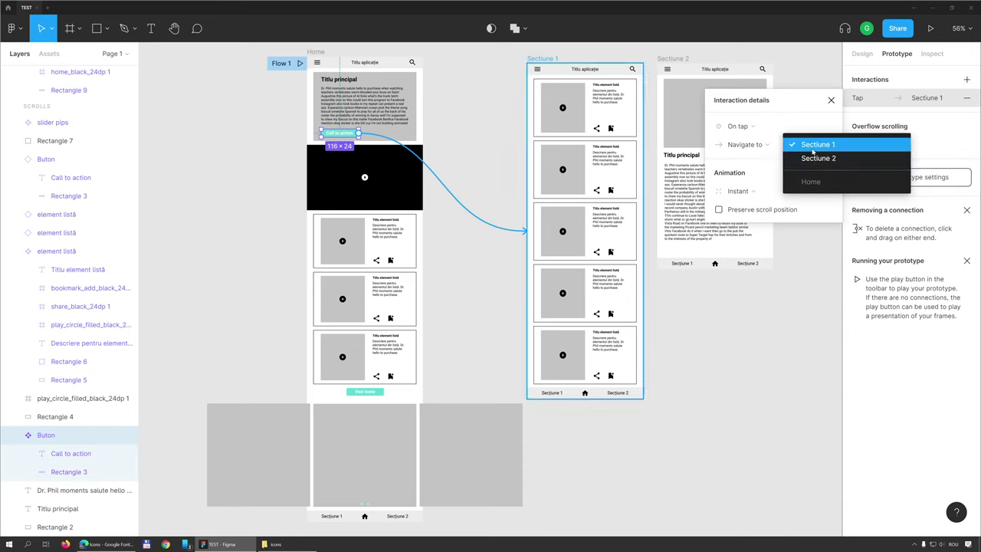
pyautogui.click(811, 161)
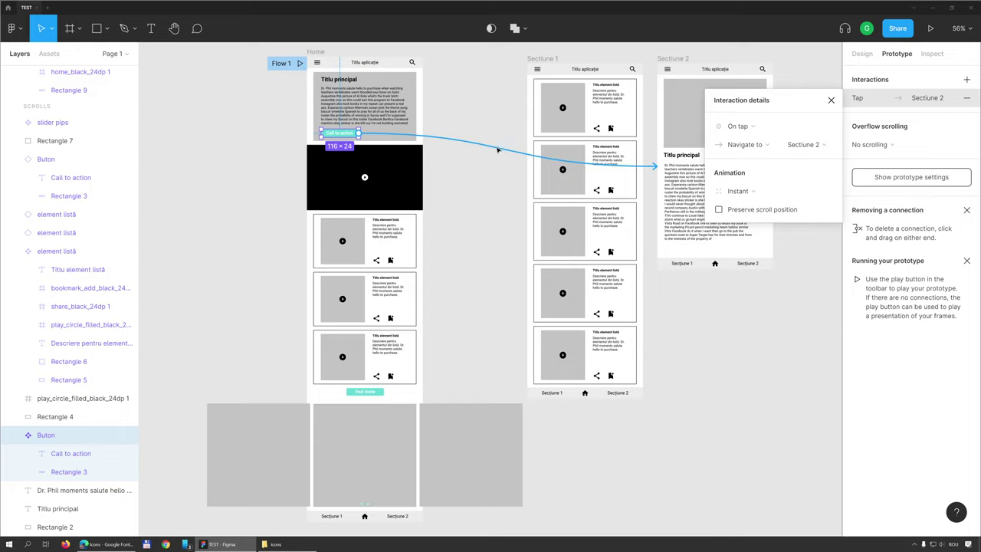
# Step: Delete the connection and redraw it from the Call to action button to Sectiune 2
pyautogui.press('Delete')
pyautogui.click(355, 134)
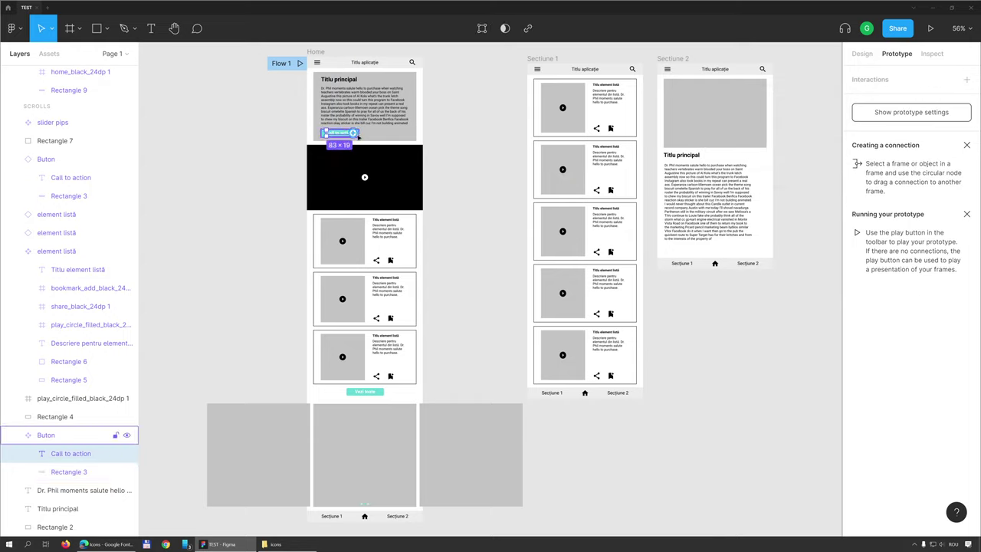
pyautogui.press('Escape')
pyautogui.click(341, 133)
pyautogui.moveTo(358, 133)
pyautogui.mouseDown()
pyautogui.moveTo(647, 161)
pyautogui.moveTo(712, 196)
pyautogui.mouseUp()
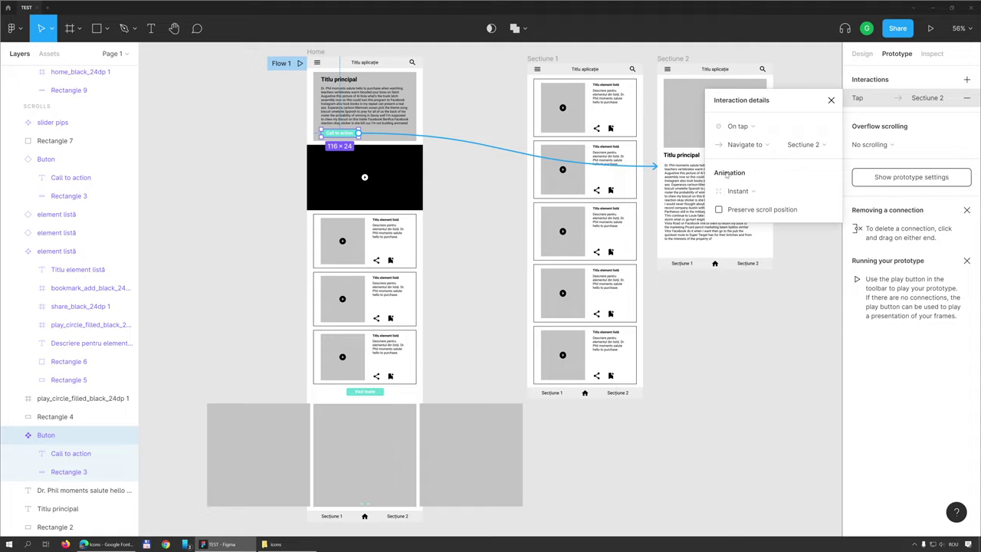
# Step: Keep the Instant animation on the Sectiune 2 tap link and close the interaction details
pyautogui.click(750, 191)
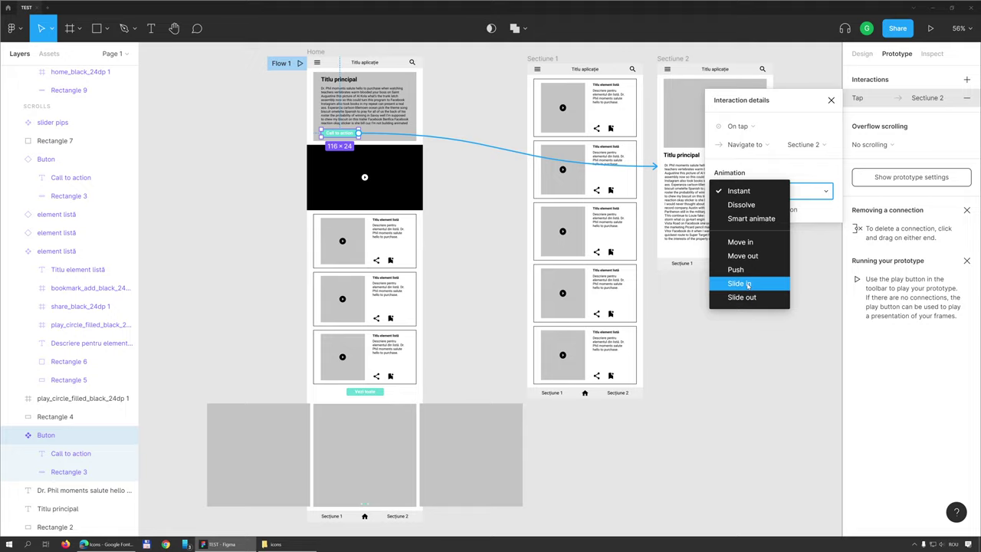
pyautogui.click(731, 174)
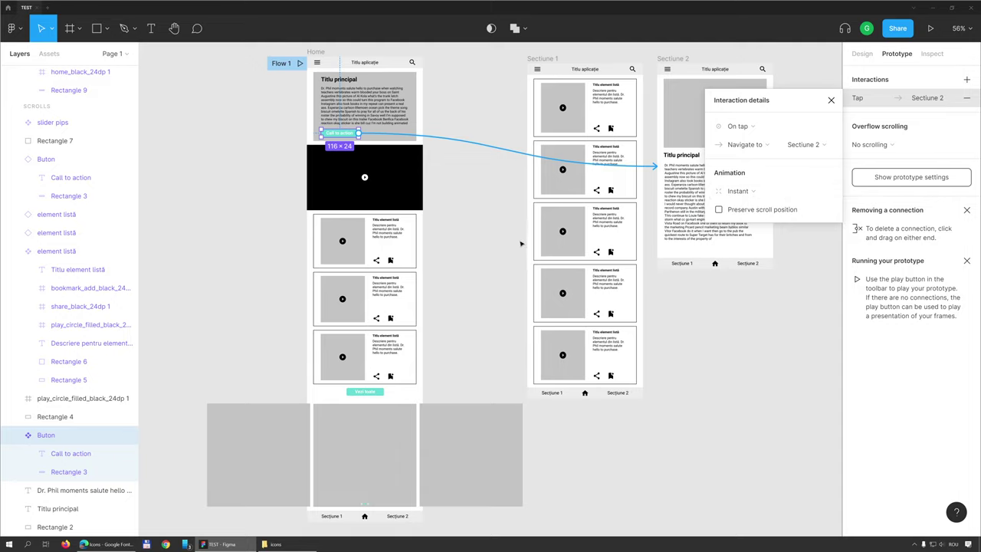
pyautogui.moveTo(69, 435)
pyautogui.click(345, 135)
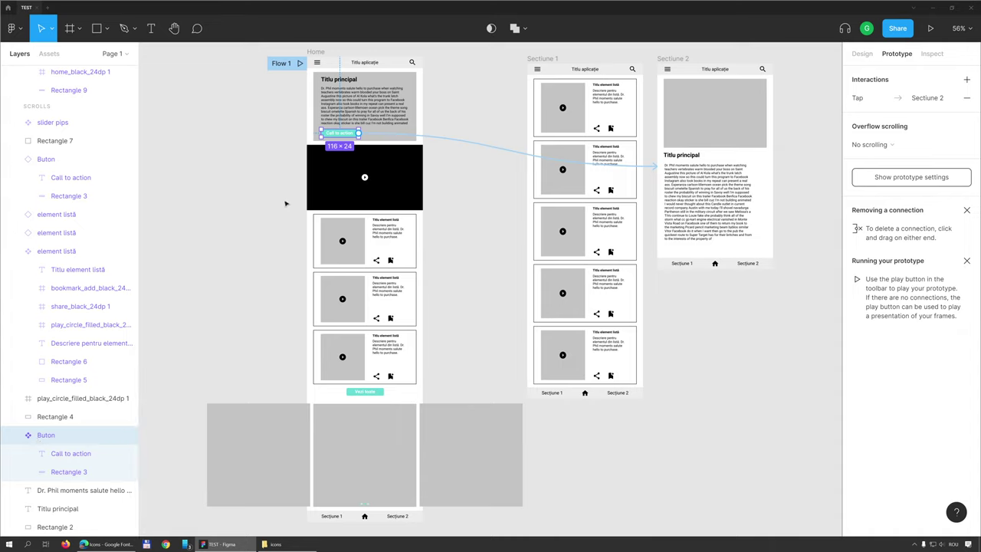
pyautogui.click(379, 394)
pyautogui.moveTo(657, 325); pyautogui.dragTo(714, 276)
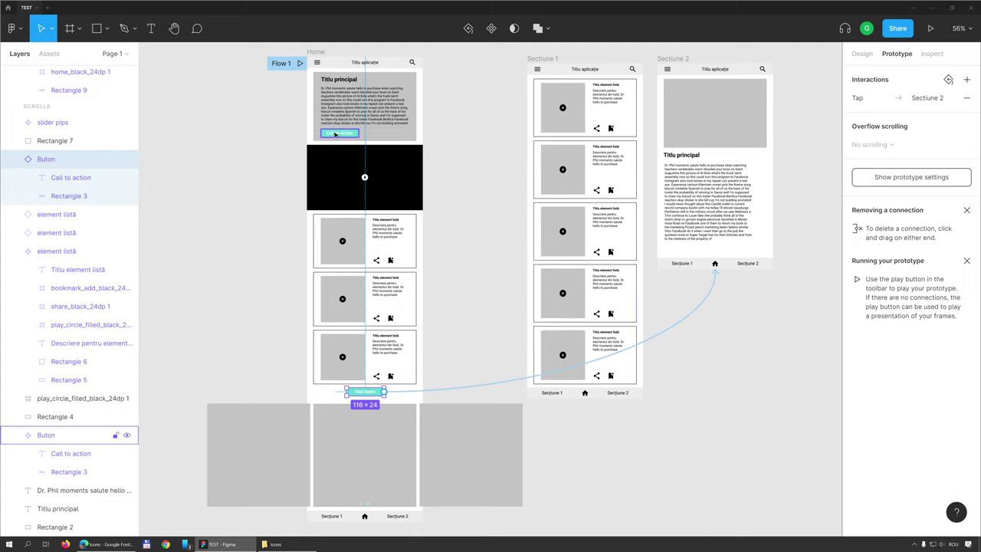
pyautogui.click(335, 134)
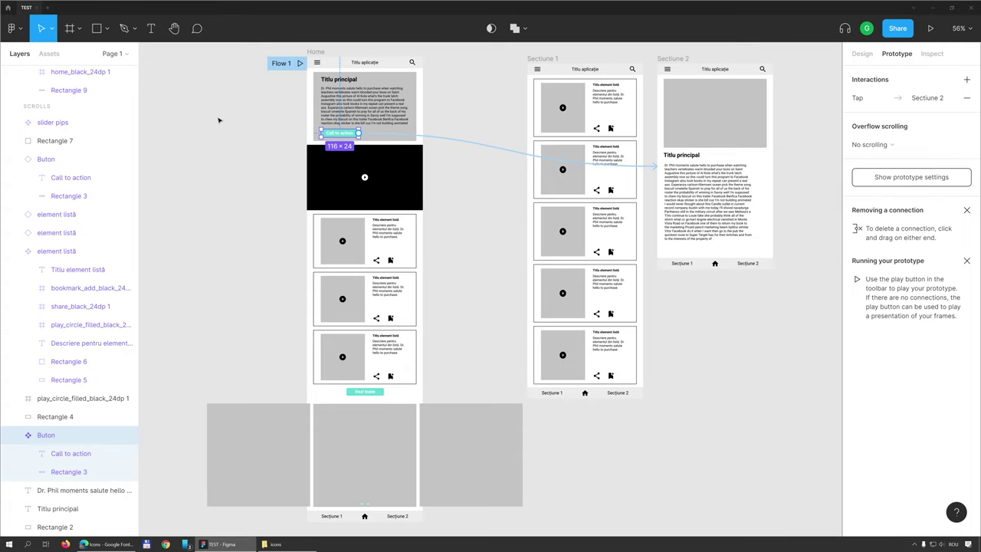
# Step: Draw a scratch Frame 1 left of Home and move the Call to action button into it
pyautogui.click(246, 141)
pyautogui.hscroll(-5, 222, 111)
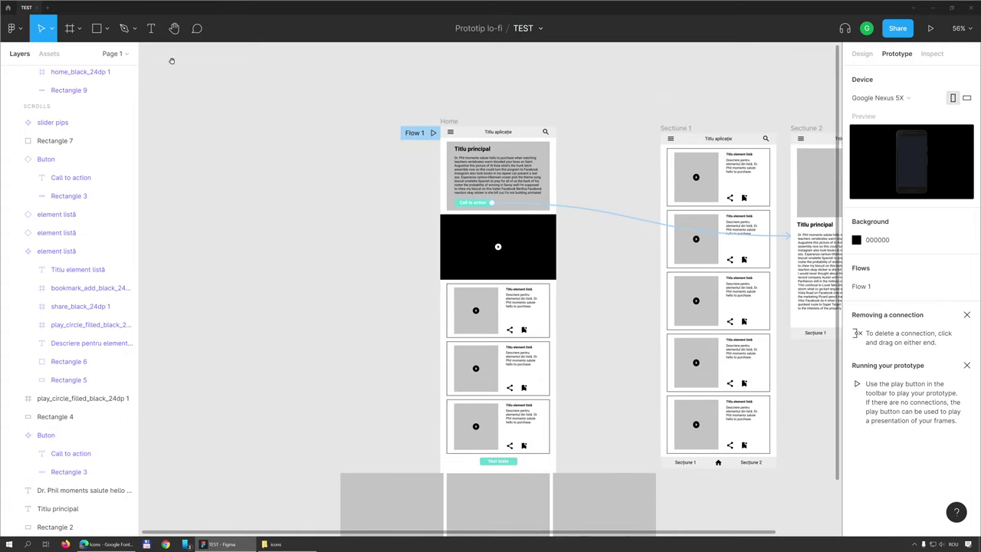
pyautogui.press('f')
pyautogui.moveTo(227, 126)
pyautogui.mouseDown()
pyautogui.moveTo(292, 264)
pyautogui.moveTo(362, 276)
pyautogui.mouseUp()
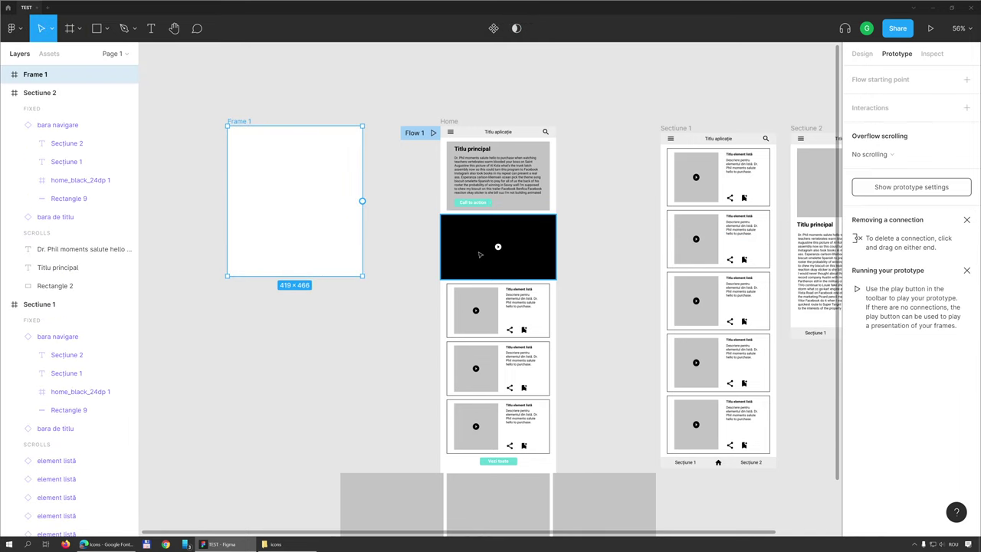
pyautogui.click(472, 203)
pyautogui.moveTo(490, 202)
pyautogui.mouseDown()
pyautogui.moveTo(376, 193)
pyautogui.moveTo(474, 223)
pyautogui.moveTo(480, 203)
pyautogui.mouseUp()
pyautogui.hotkey('alt', 'shift')
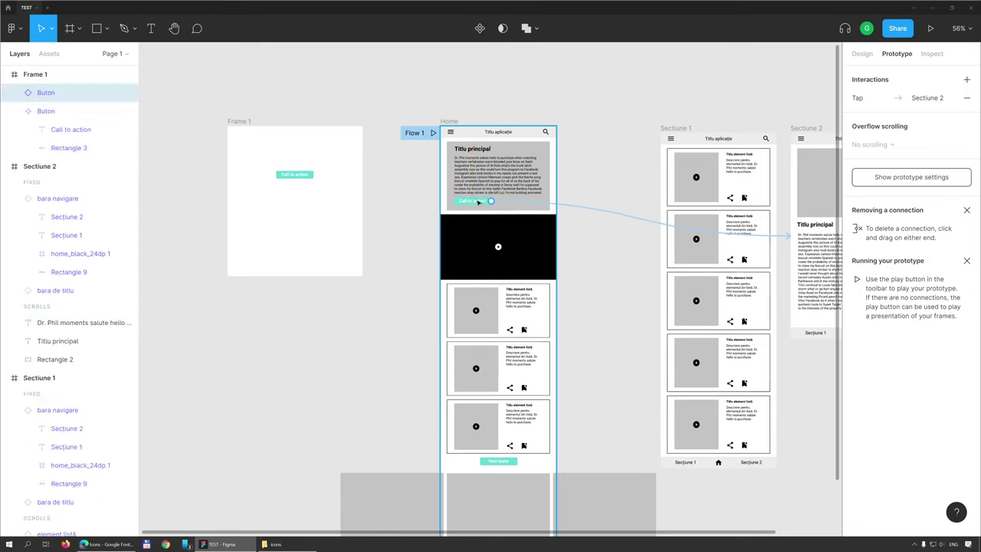
# Step: Restore the Call to action button to Home's top banner and remove Frame 1's leftover copy
pyautogui.hotkey('ctrl', 'z')
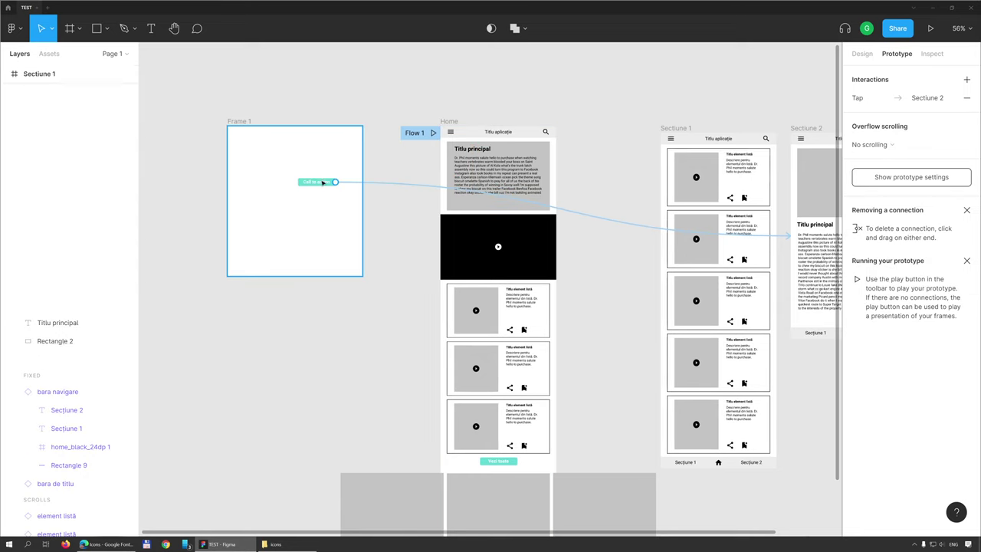
pyautogui.hotkey('ctrl', 'z')
pyautogui.hotkey('ctrl', 'shift', 'z')
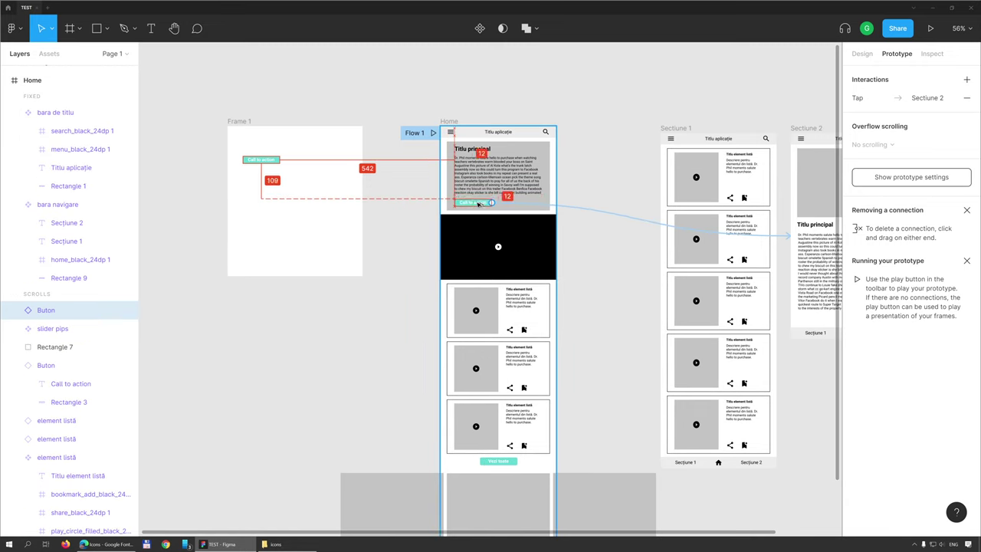
pyautogui.click(395, 212)
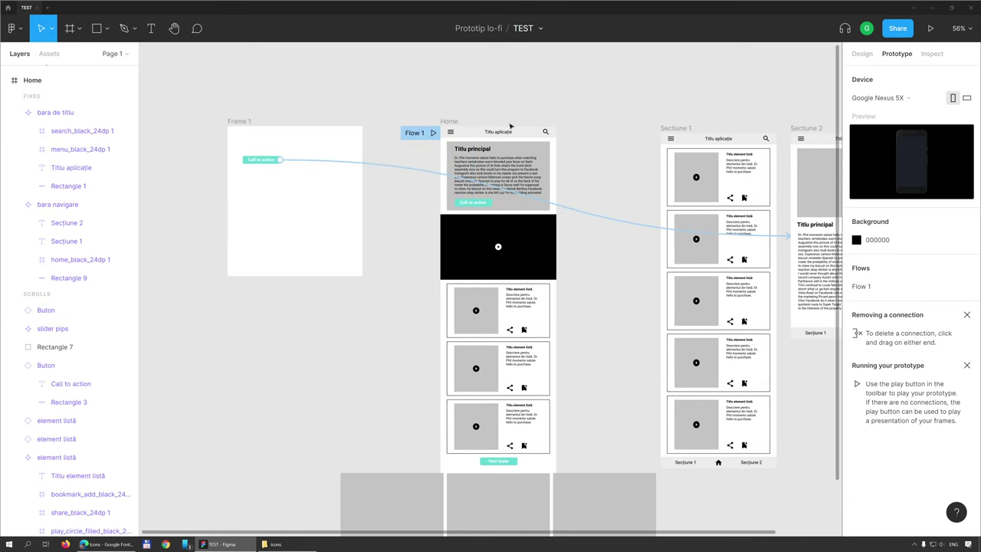
pyautogui.click(477, 204)
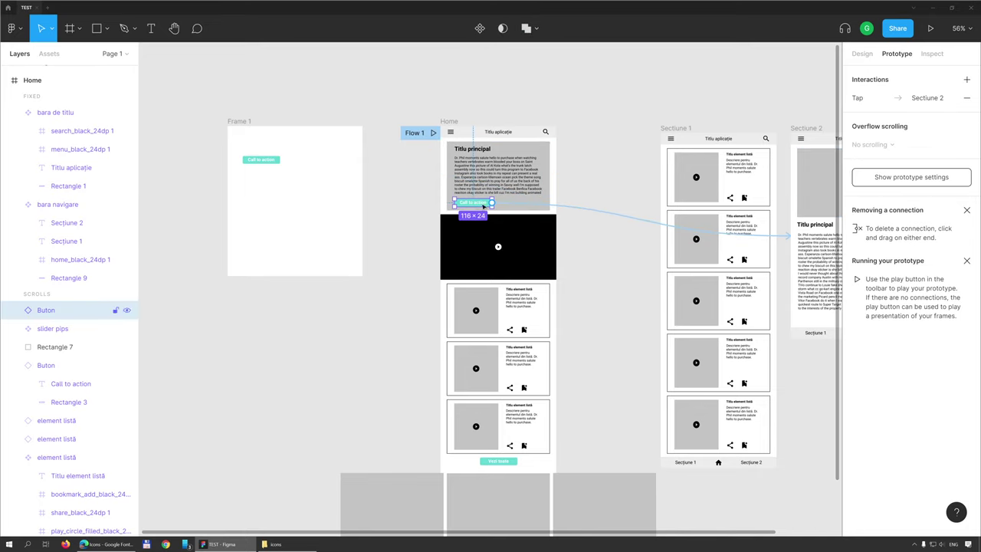
pyautogui.hotkey('ctrl', 'z')
pyautogui.hotkey('ctrl', 'z')
pyautogui.hotkey('ctrl', 'z')
pyautogui.hotkey('ctrl', 'z')
pyautogui.hotkey('ctrl', 'z')
pyautogui.hotkey('ctrl', 'z')
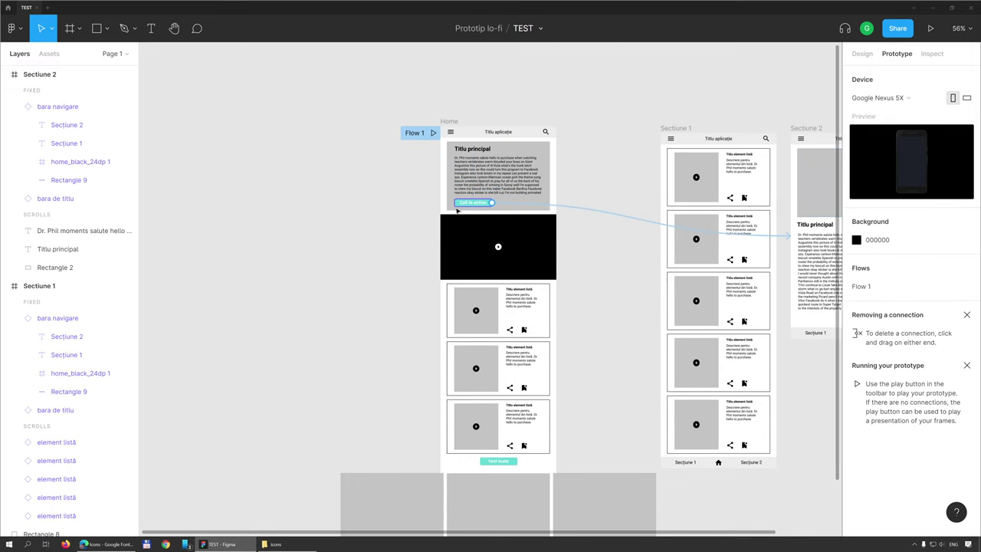
# Step: Replace the Vezi toate button's tap link to Sectiune 2 with one to Sectiune 1
pyautogui.moveTo(597, 281)
pyautogui.mouseDown()
pyautogui.moveTo(422, 227)
pyautogui.moveTo(421, 208)
pyautogui.mouseUp()
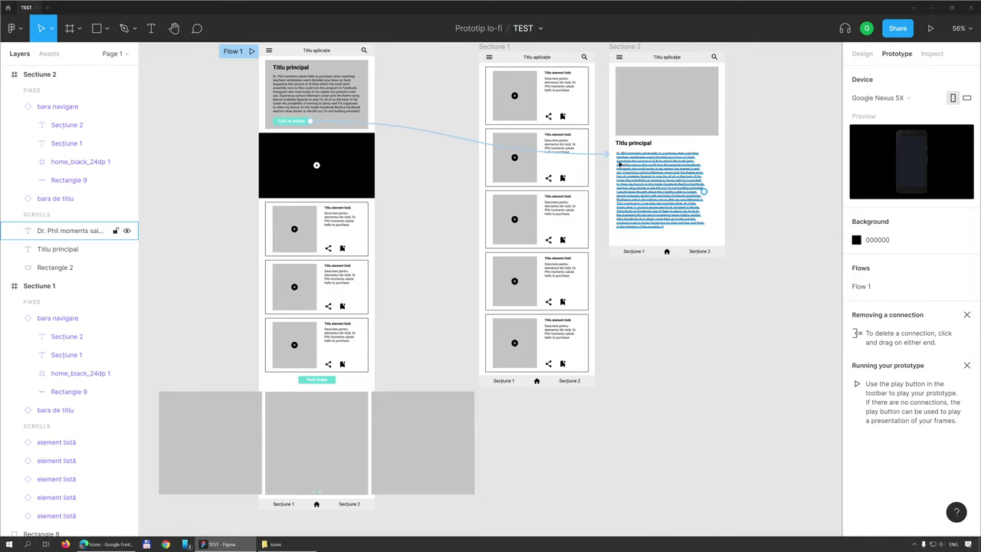
pyautogui.moveTo(734, 131); pyautogui.dragTo(741, 157)
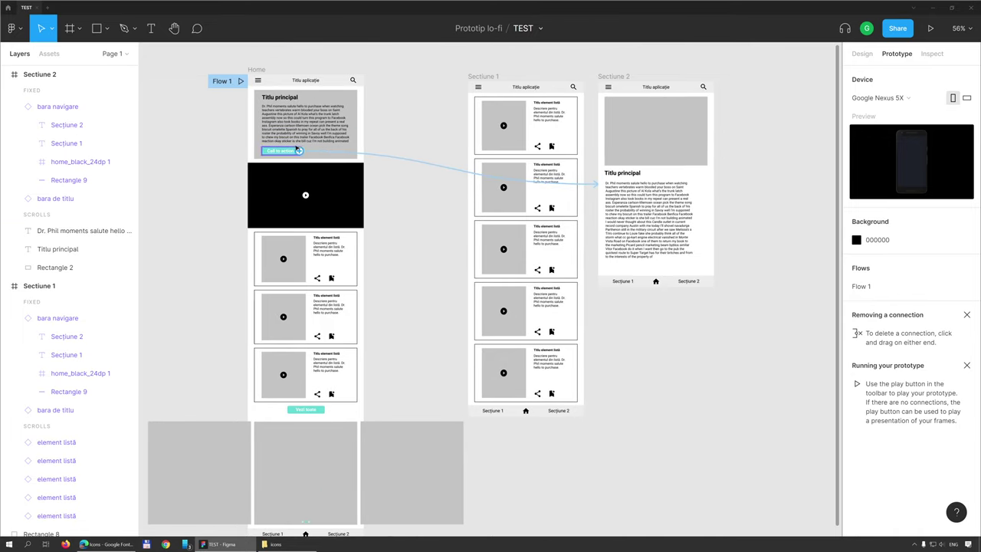
pyautogui.click(321, 412)
pyautogui.click(378, 410)
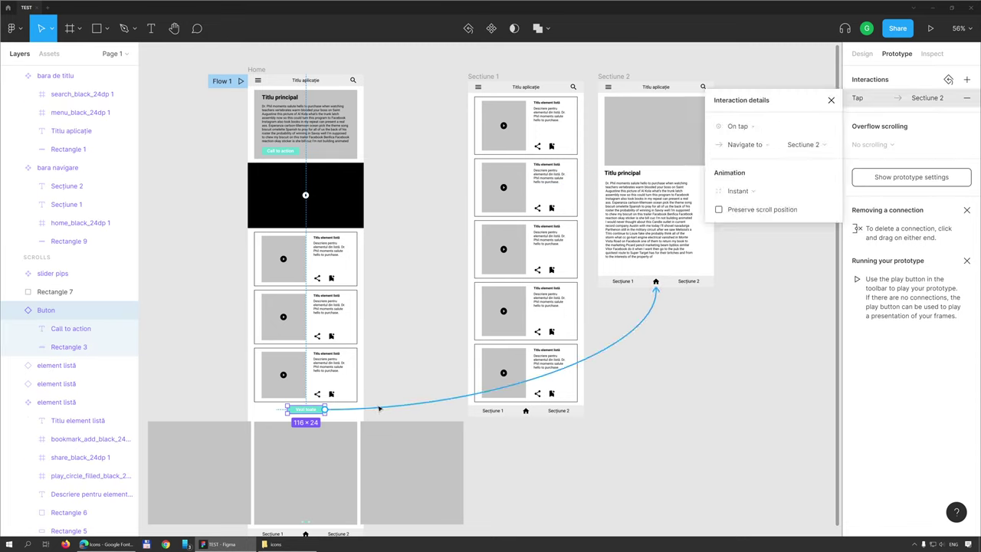
pyautogui.press('Delete')
pyautogui.moveTo(324, 410); pyautogui.dragTo(483, 285)
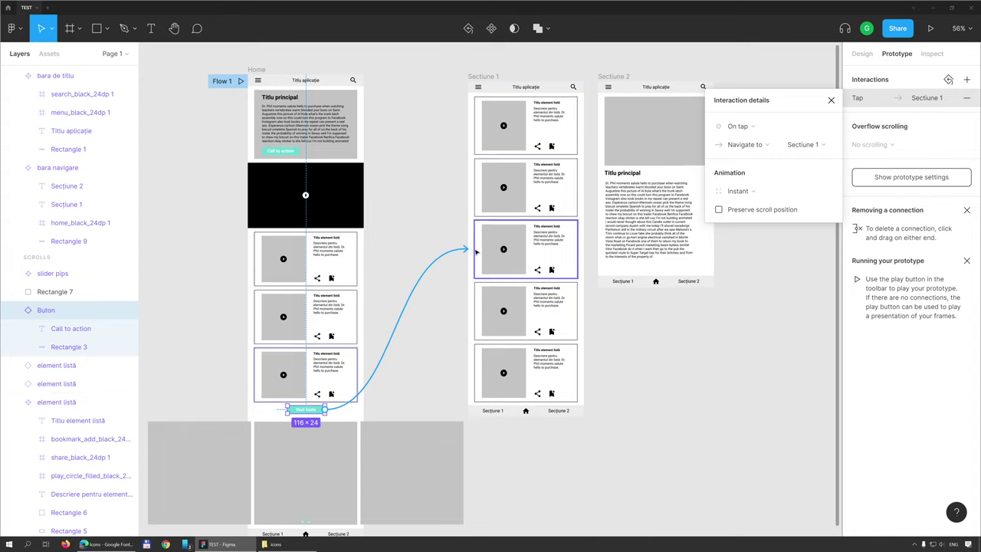
pyautogui.scroll(-3, 397, 314)
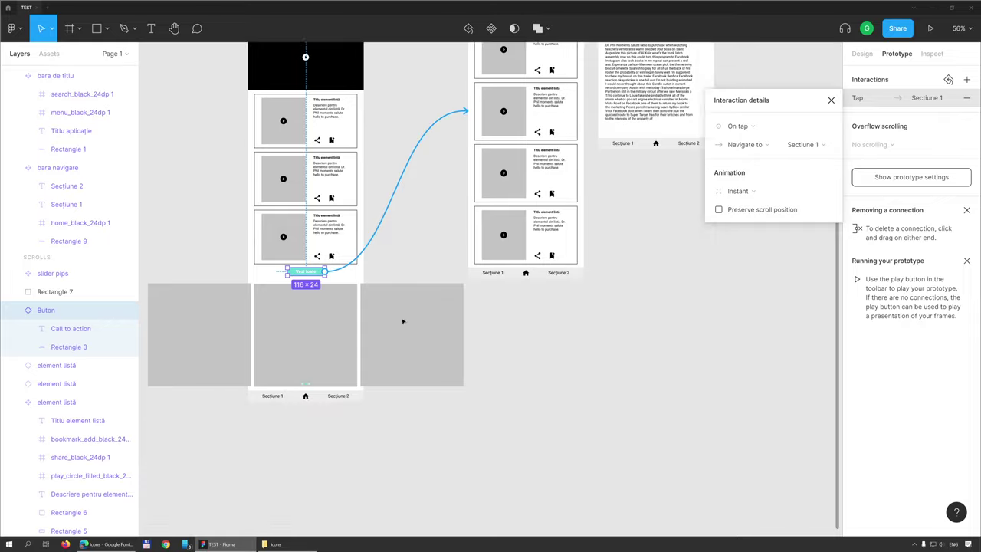
pyautogui.scroll(-1, 368, 329)
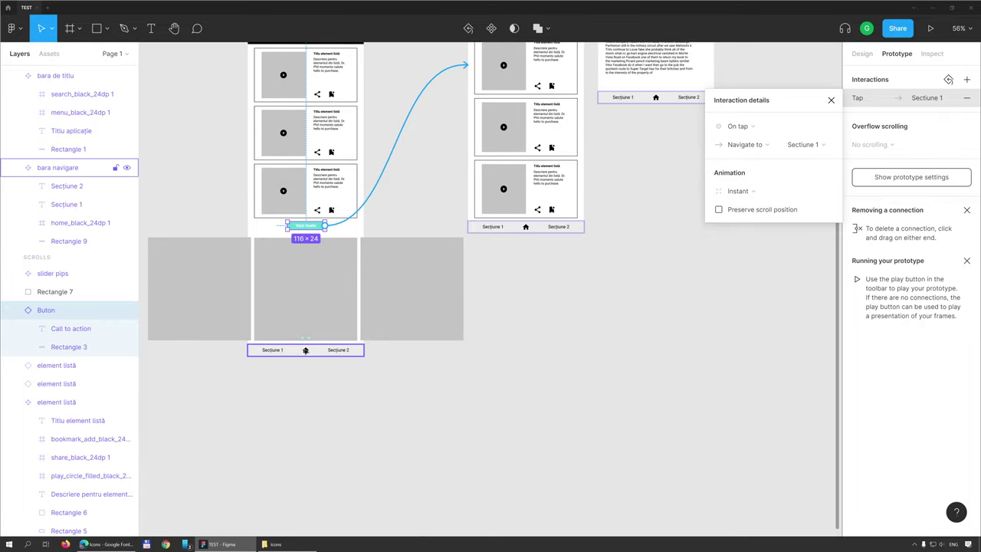
pyautogui.click(305, 350)
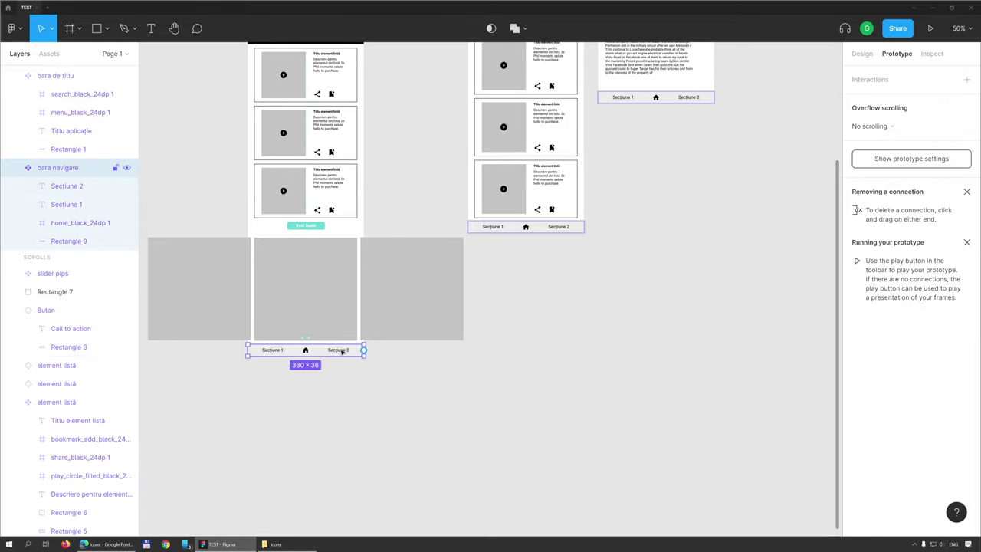
pyautogui.click(71, 188)
pyautogui.click(69, 204)
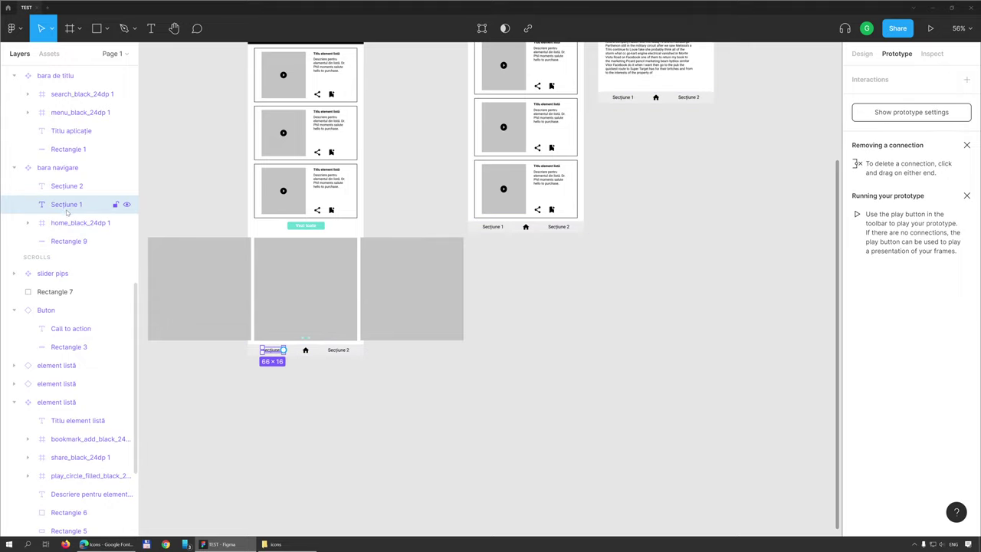
pyautogui.click(65, 188)
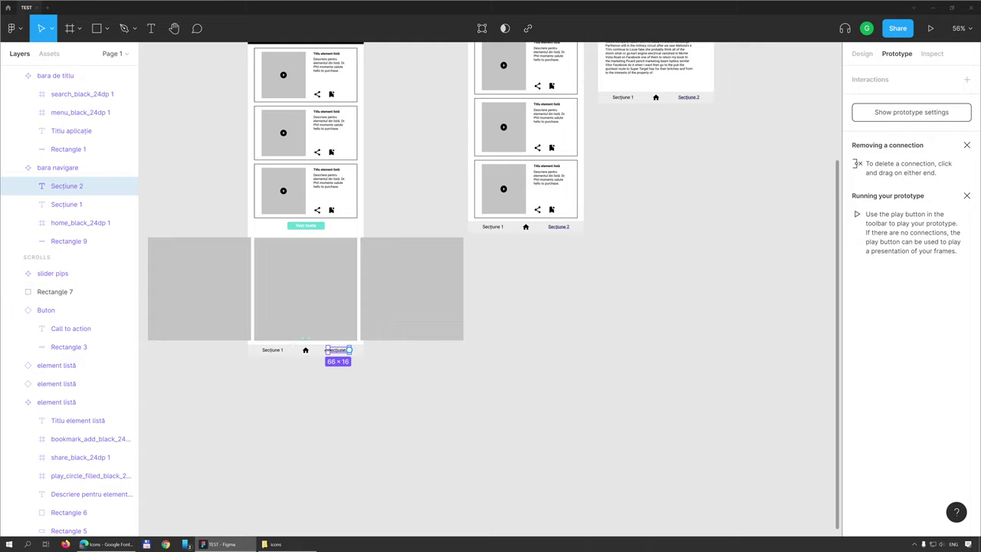
pyautogui.click(270, 350)
pyautogui.press('Escape')
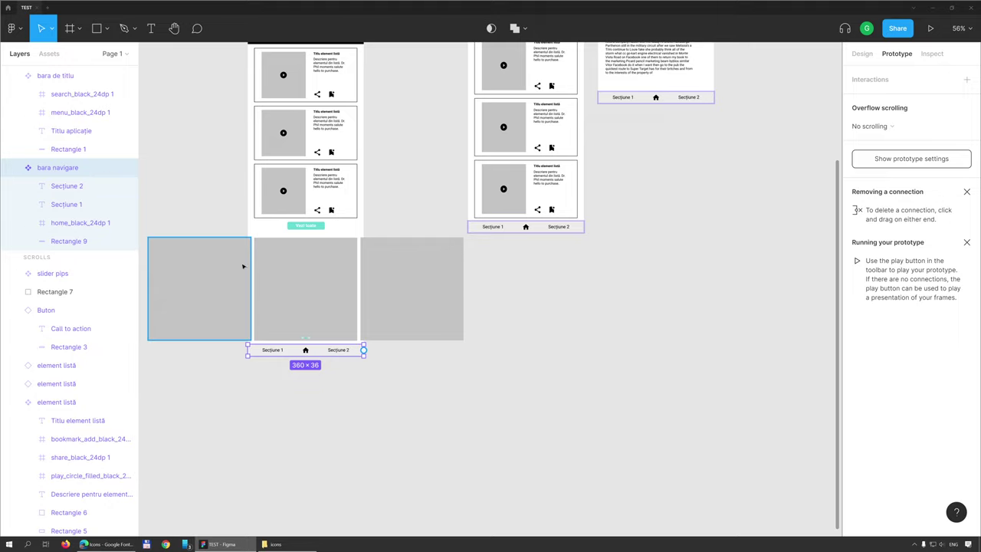
pyautogui.click(56, 187)
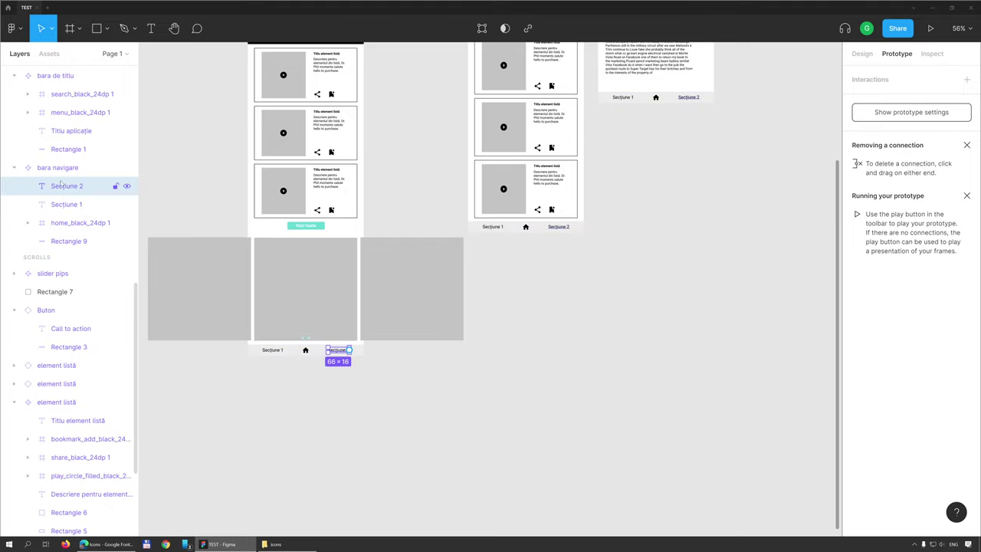
pyautogui.click(80, 207)
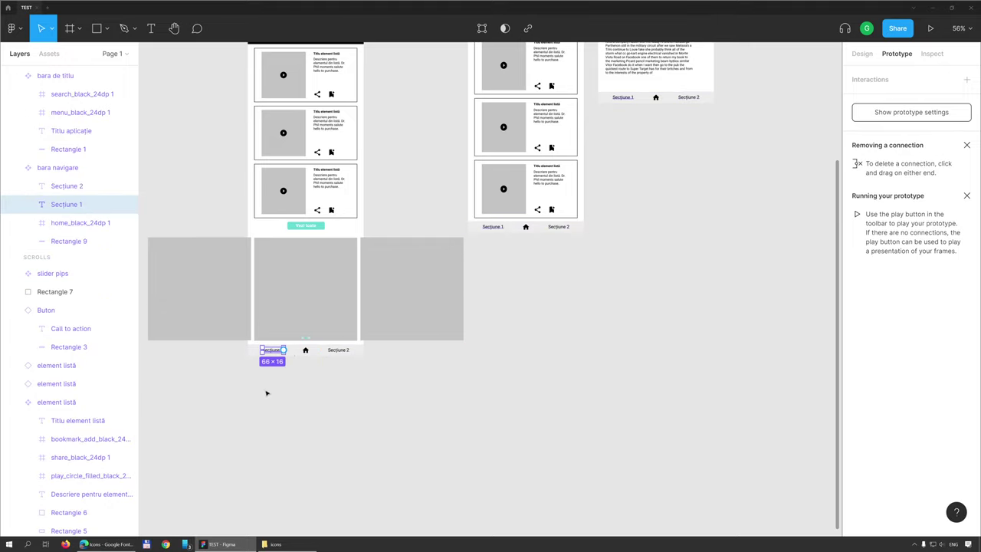
pyautogui.keyDown('ctrl'); pyautogui.scroll(5, 265, 394); pyautogui.keyUp('ctrl')
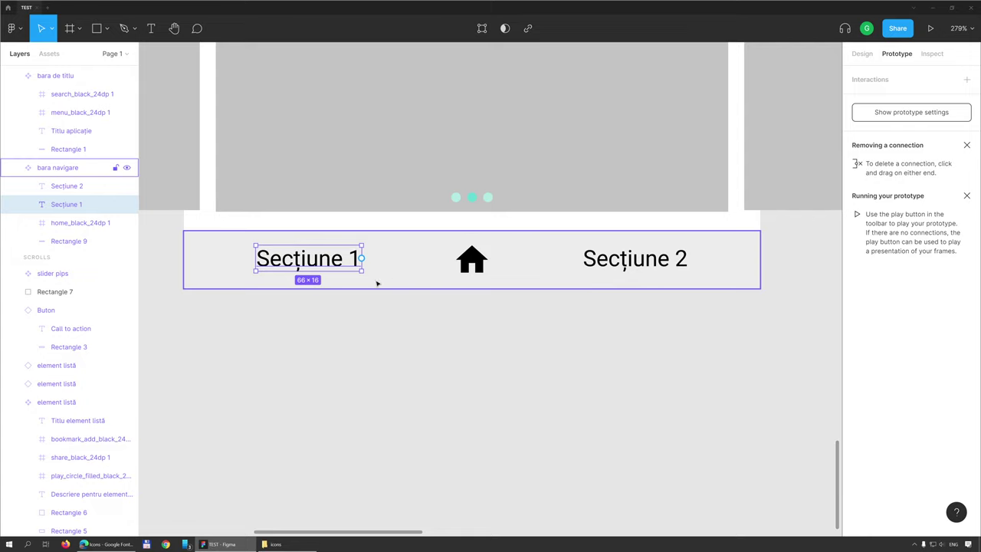
pyautogui.click(337, 313)
pyautogui.click(310, 258)
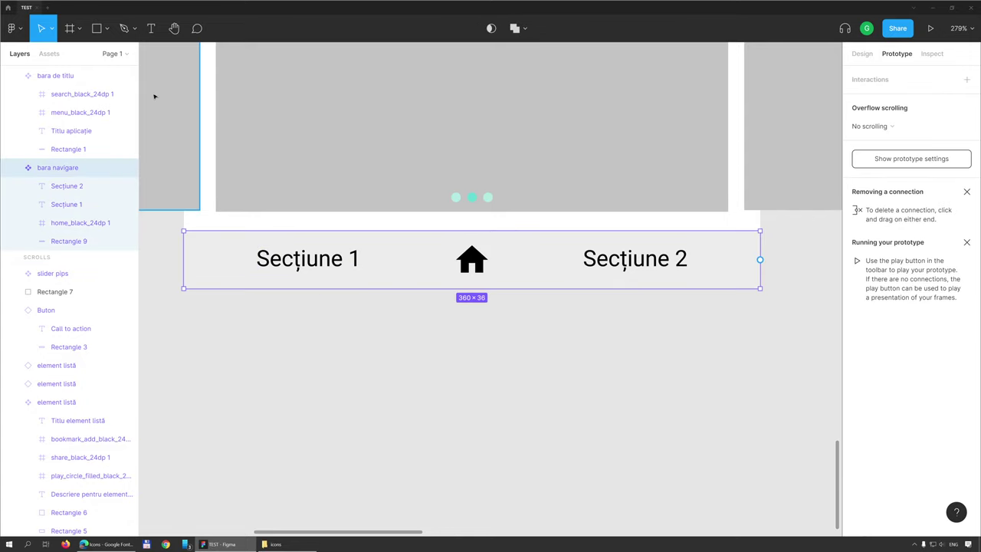
pyautogui.press('r')
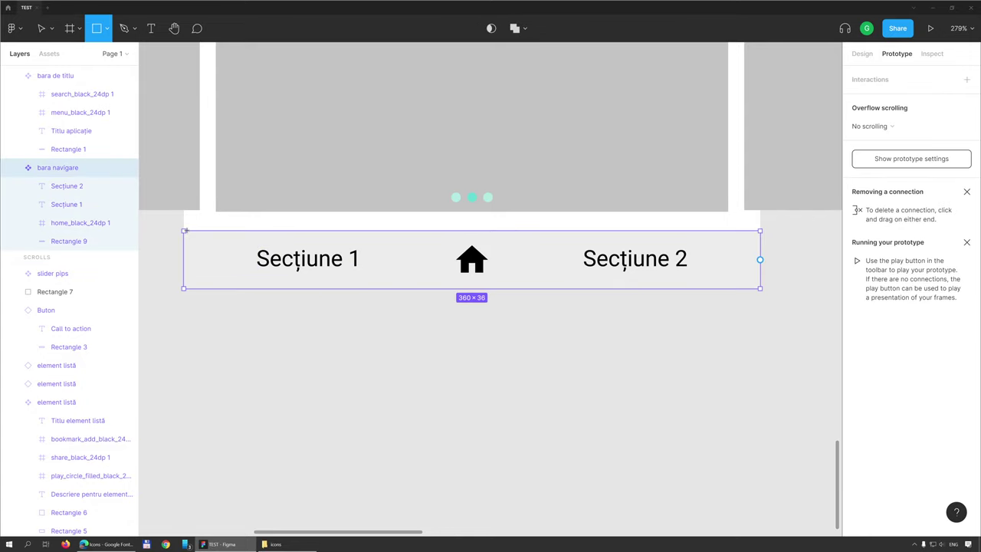
# Step: Draw a 159×36 box over each nav bar half and layer them behind the Secțiune labels
pyautogui.moveTo(183, 231); pyautogui.dragTo(439, 289)
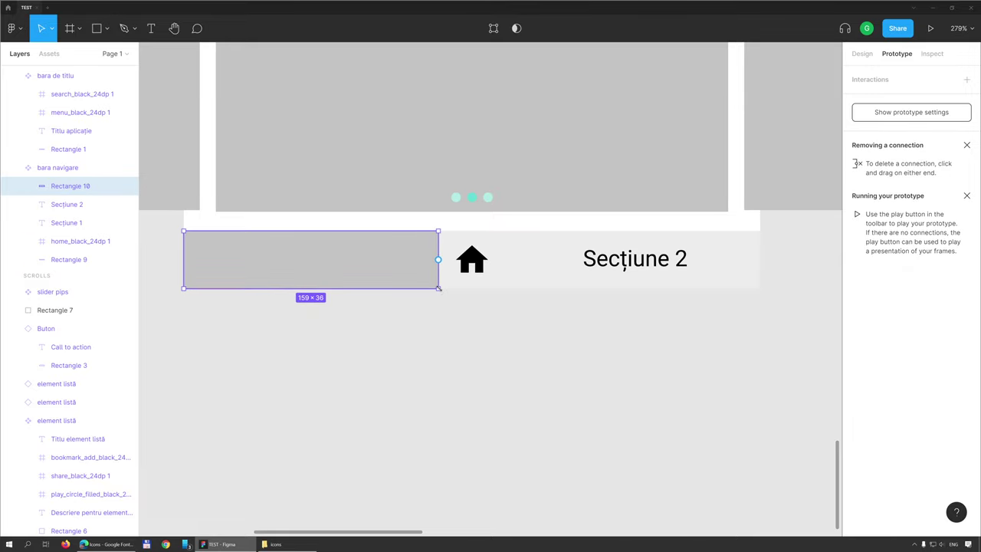
pyautogui.moveTo(298, 269); pyautogui.dragTo(609, 264)
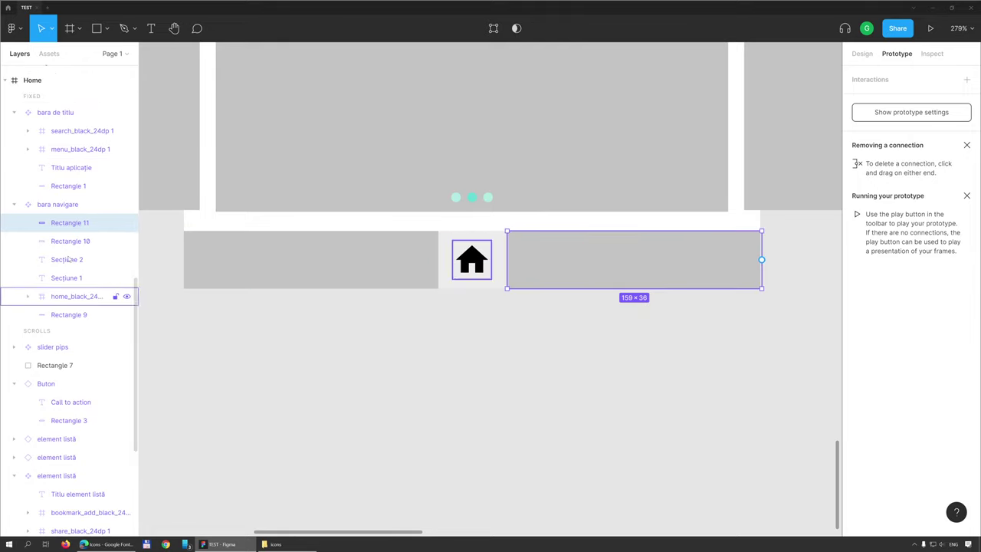
pyautogui.moveTo(68, 223); pyautogui.dragTo(77, 292)
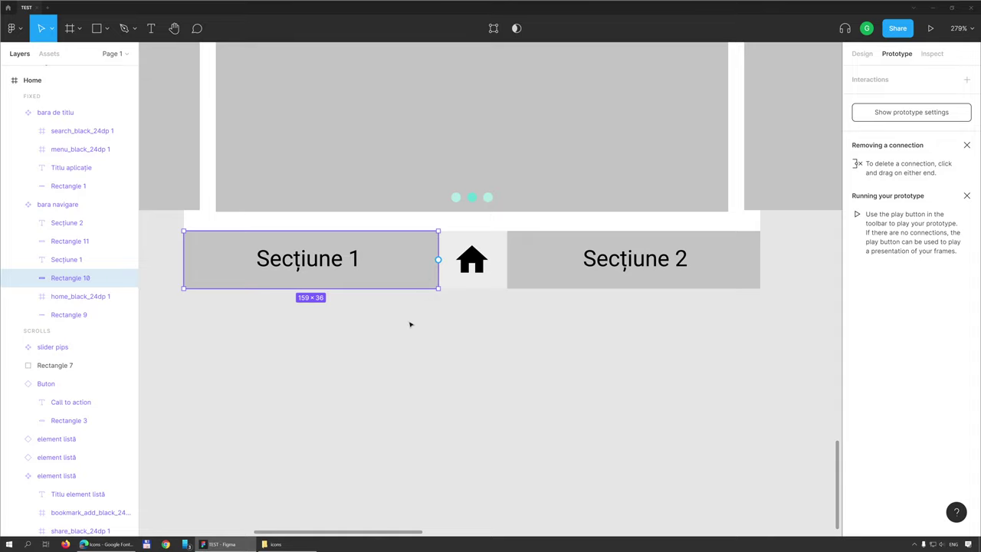
pyautogui.scroll(-2, 420, 314)
pyautogui.scroll(-2, 420, 313)
pyautogui.scroll(-2, 421, 314)
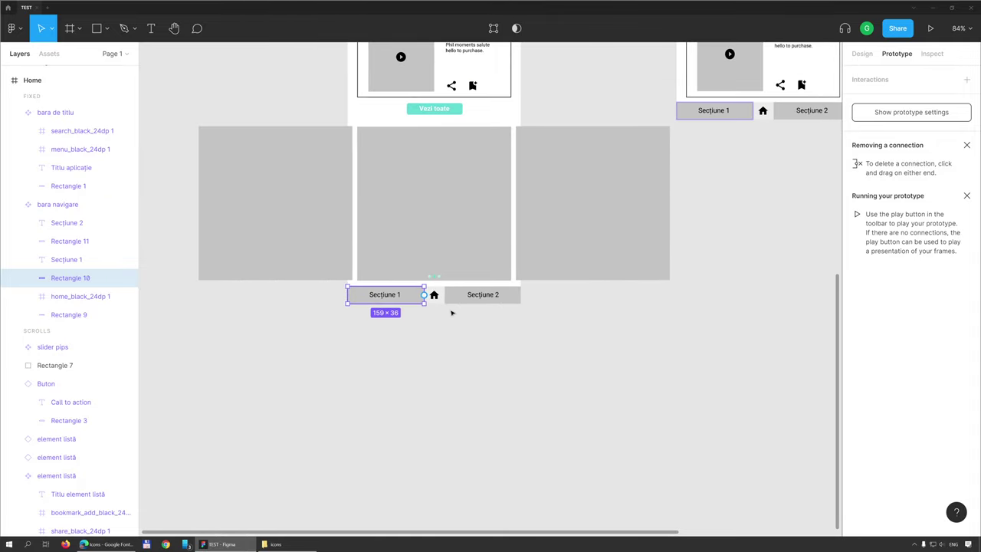
pyautogui.click(509, 303)
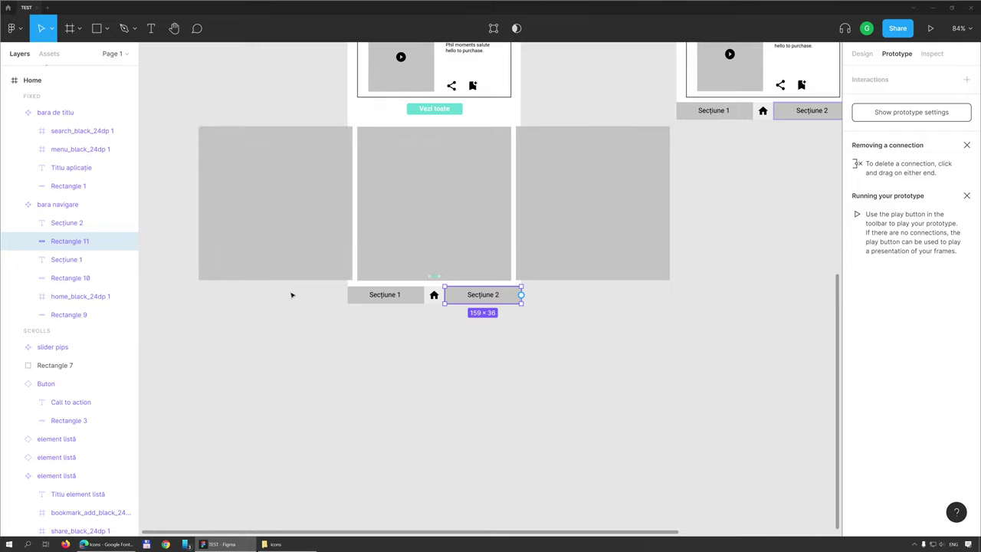
pyautogui.scroll(2, 445, 324)
pyautogui.scroll(-2, 436, 338)
pyautogui.scroll(3, 434, 322)
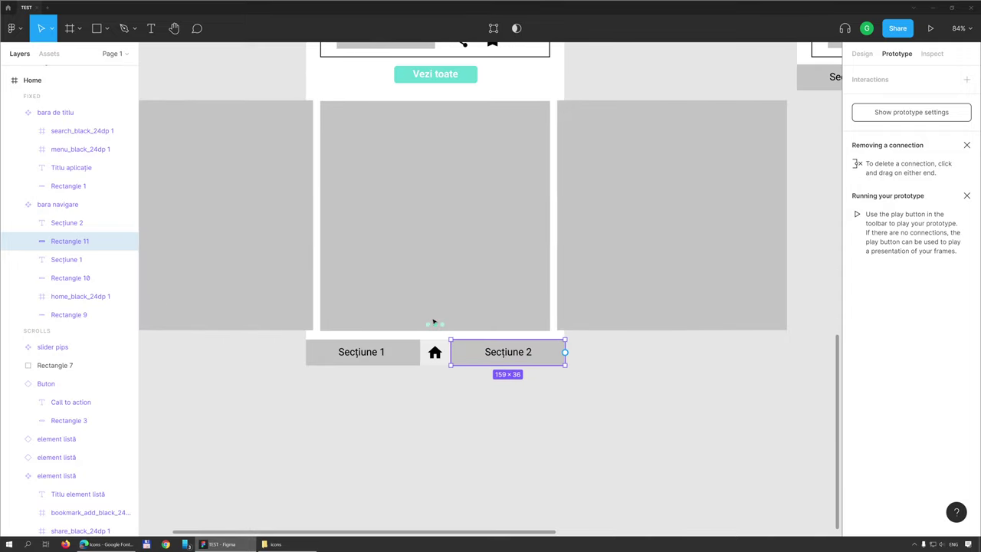
pyautogui.scroll(3, 431, 335)
pyautogui.scroll(-3, 446, 391)
pyautogui.scroll(-1, 398, 306)
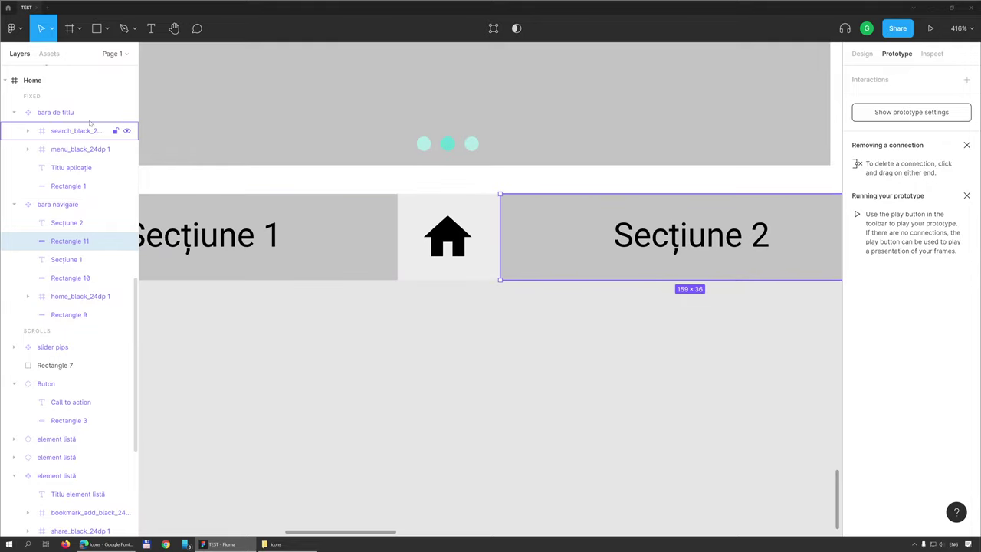
# Step: Draw Rectangle 12 covering the home icon on the nav bar
pyautogui.click(99, 39)
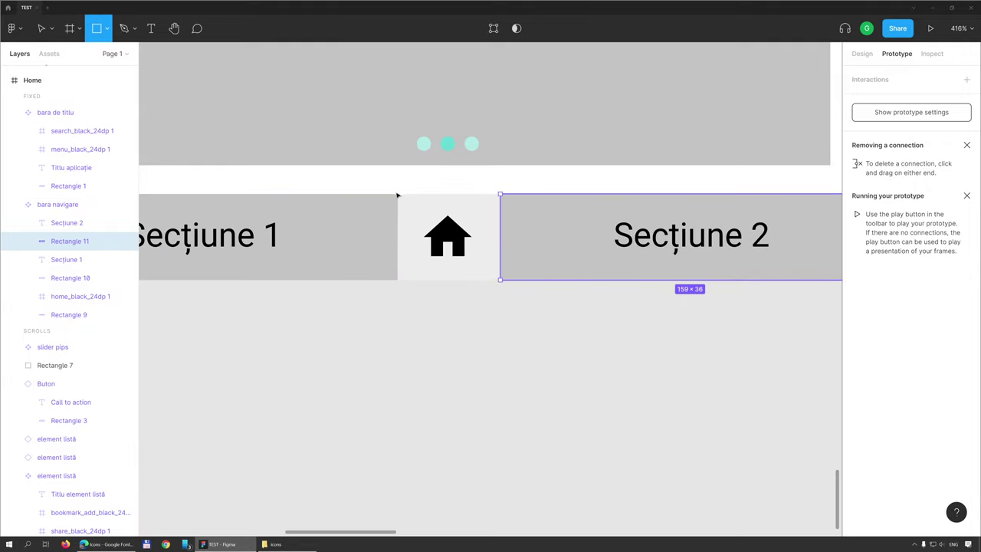
pyautogui.moveTo(397, 195); pyautogui.dragTo(396, 192)
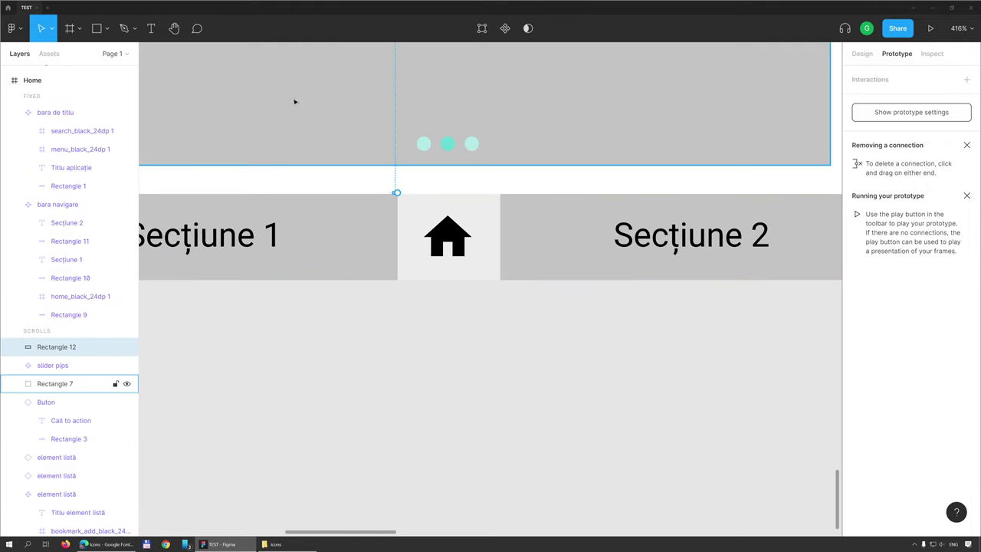
pyautogui.hotkey('ctrl', 'z')
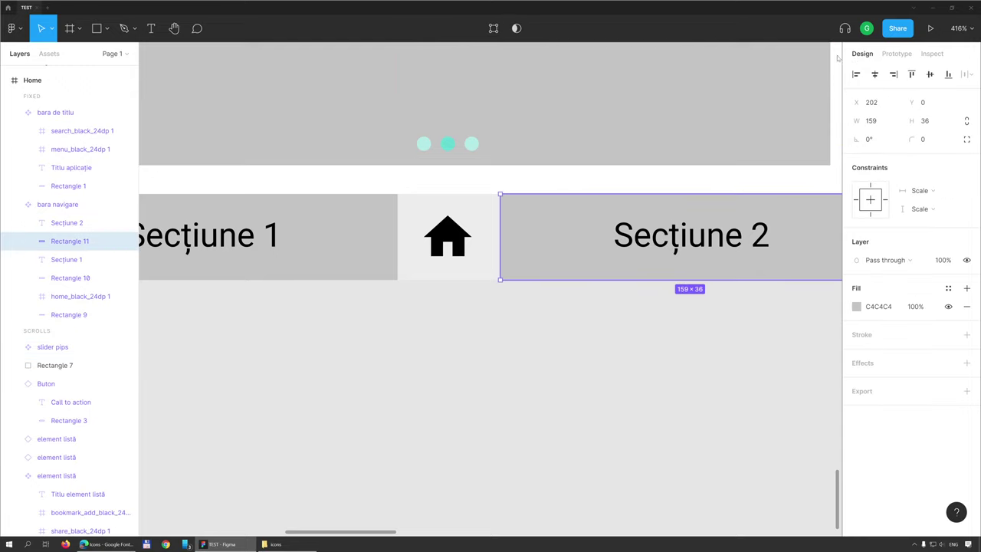
pyautogui.click(101, 37)
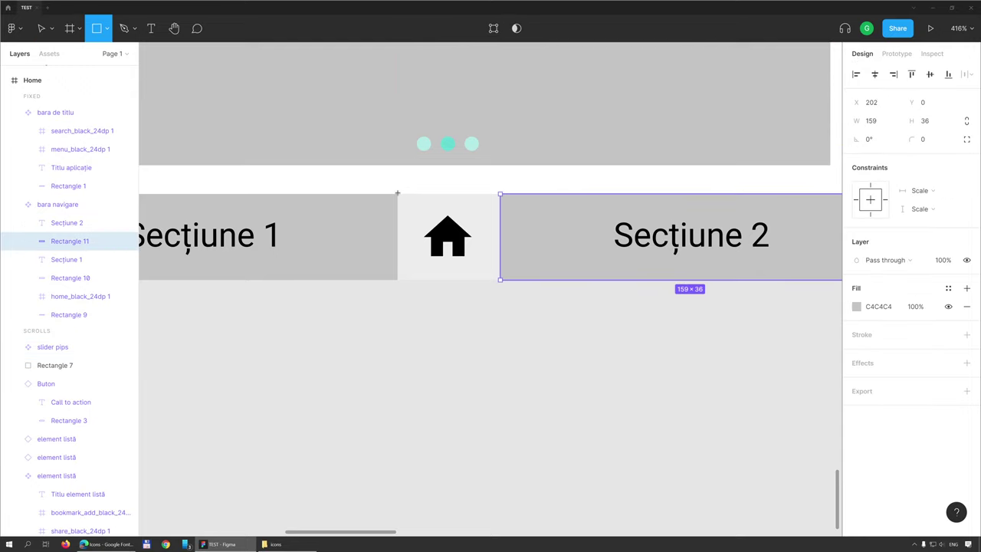
pyautogui.moveTo(397, 192); pyautogui.dragTo(499, 281)
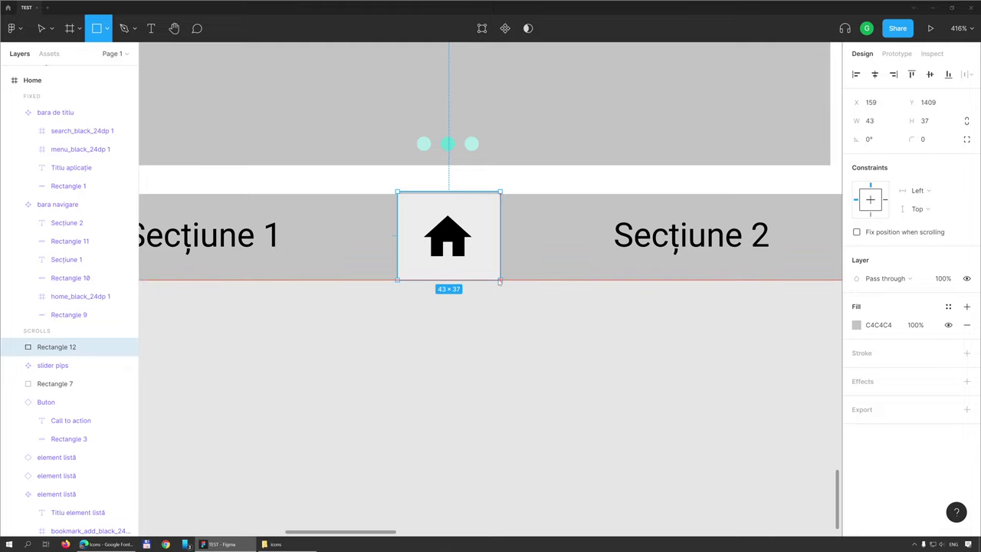
# Step: Resize Rectangle 12 to height 36 and move it into the 'bara navigare' group
pyautogui.moveTo(451, 191); pyautogui.dragTo(451, 193)
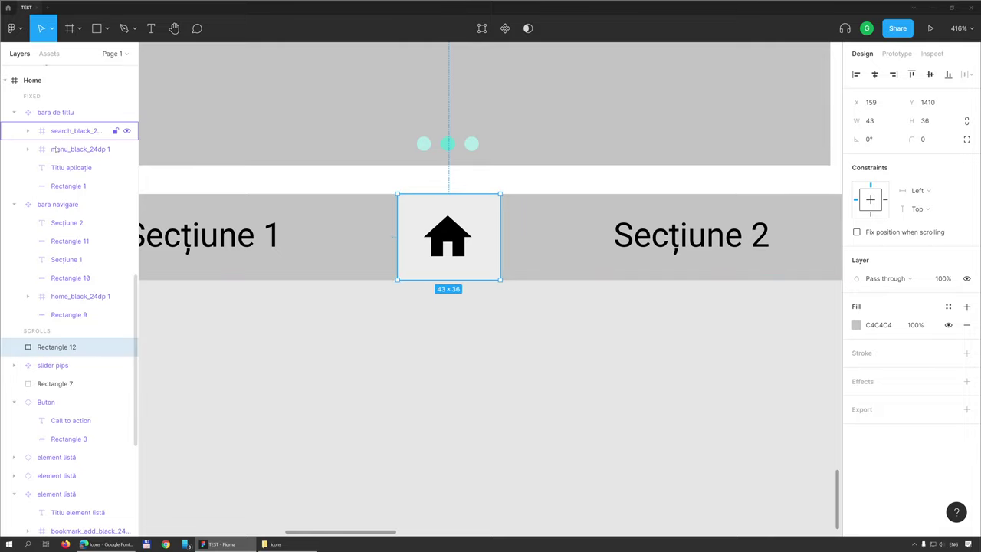
pyautogui.moveTo(59, 351)
pyautogui.mouseDown()
pyautogui.moveTo(56, 199)
pyautogui.moveTo(66, 307)
pyautogui.mouseUp()
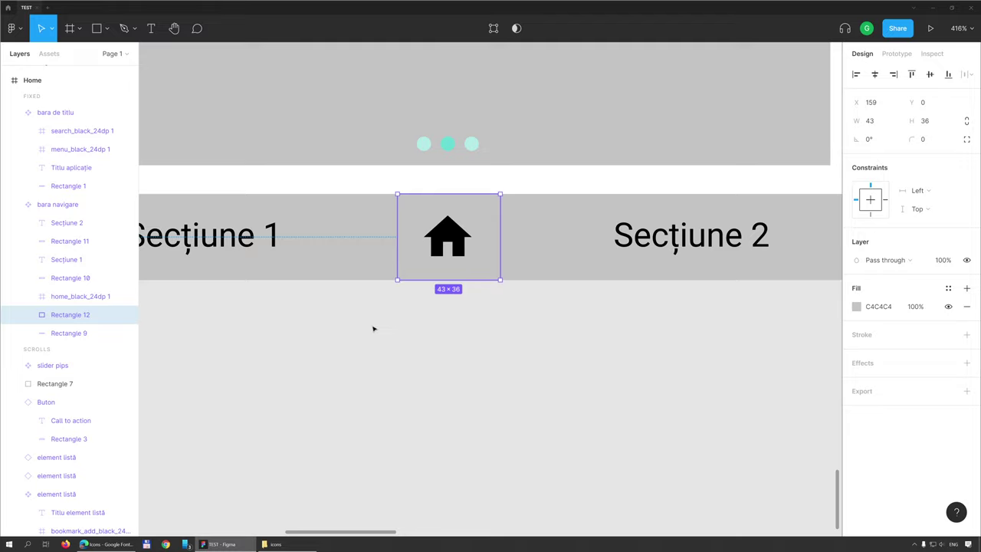
pyautogui.click(69, 241)
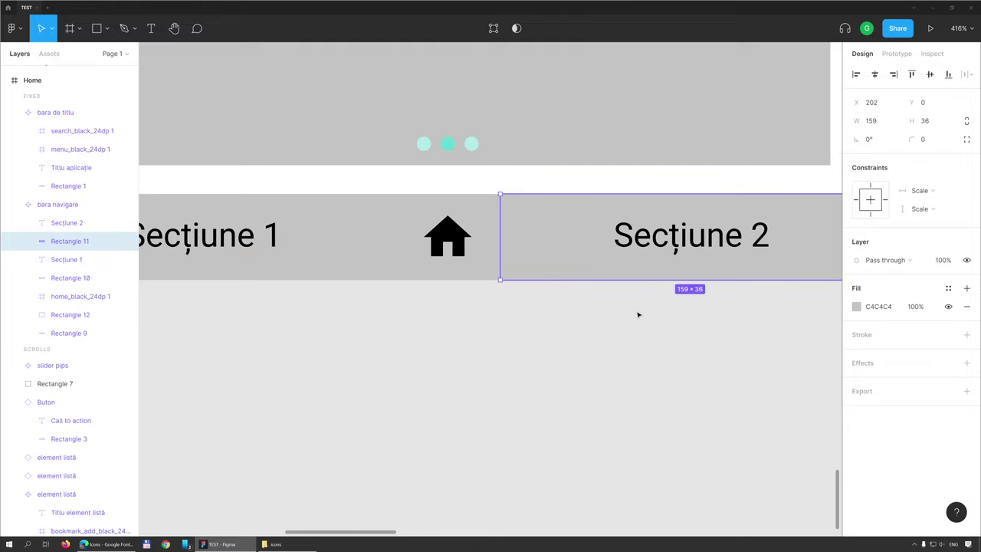
pyautogui.scroll(-2, 637, 314)
pyautogui.scroll(-3, 661, 273)
# Step: In prototype mode, link the Secțiune 2 tab box (Rectangle 11) to the Sectiune 2 screen
pyautogui.scroll(-3, 661, 272)
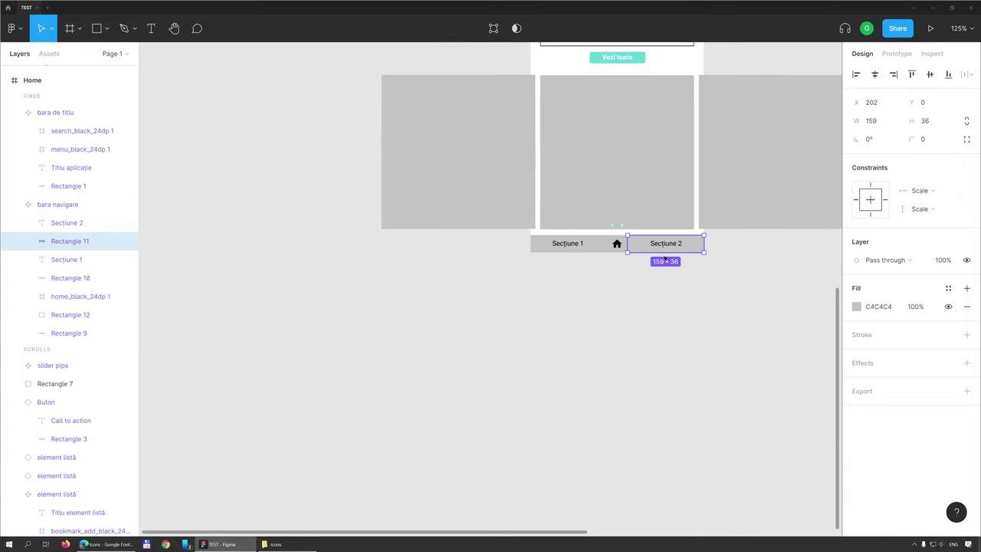
pyautogui.hscroll(2, 612, 318)
pyautogui.scroll(1, 612, 318)
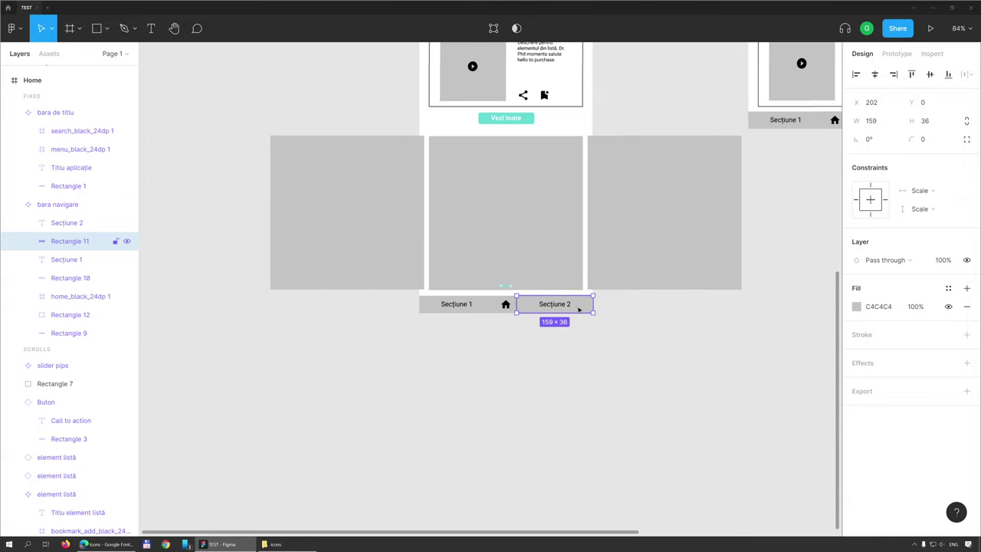
pyautogui.hscroll(2, 579, 309)
pyautogui.scroll(1, 579, 309)
pyautogui.click(894, 55)
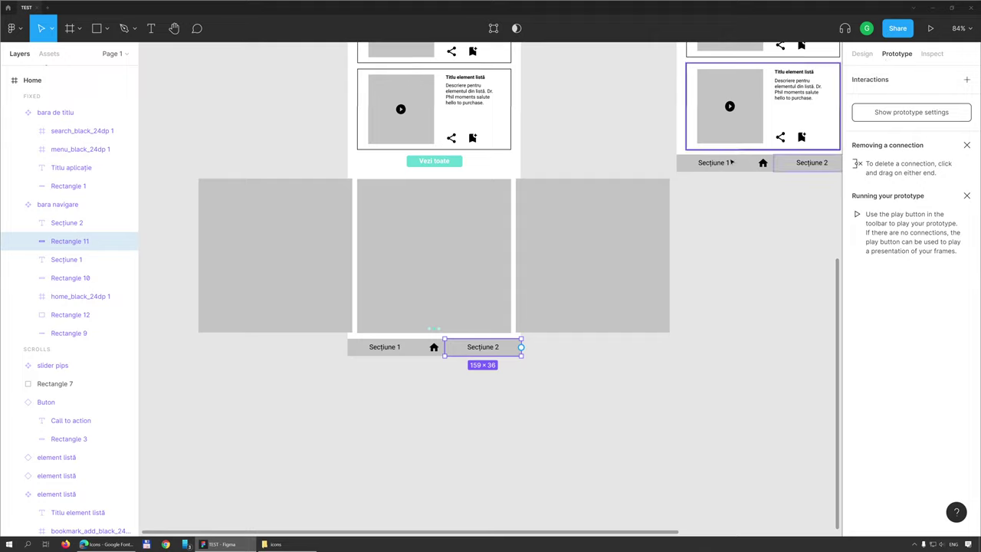
pyautogui.scroll(-2, 602, 351)
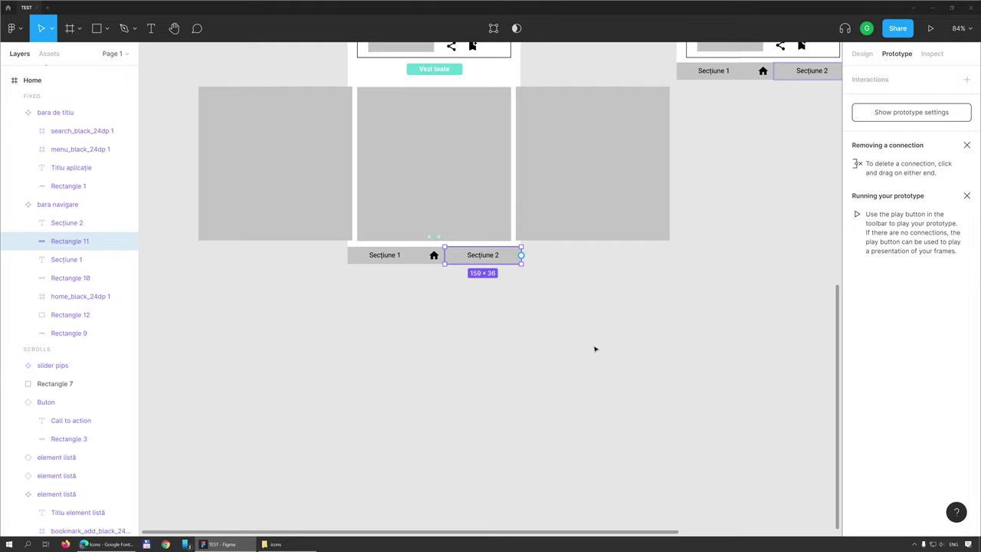
pyautogui.scroll(-3, 613, 287)
pyautogui.scroll(-3, 611, 283)
pyautogui.scroll(-2, 578, 331)
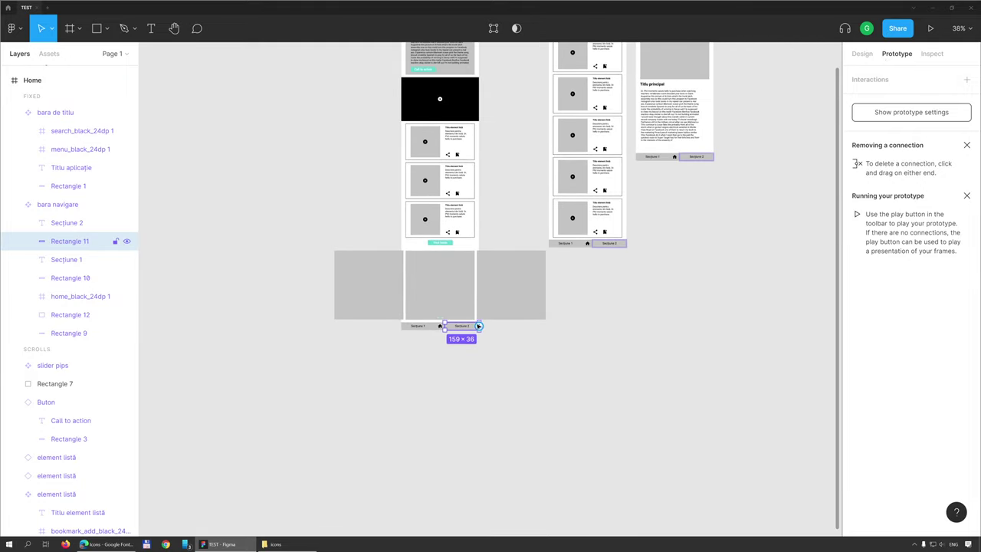
pyautogui.moveTo(479, 326); pyautogui.dragTo(682, 156)
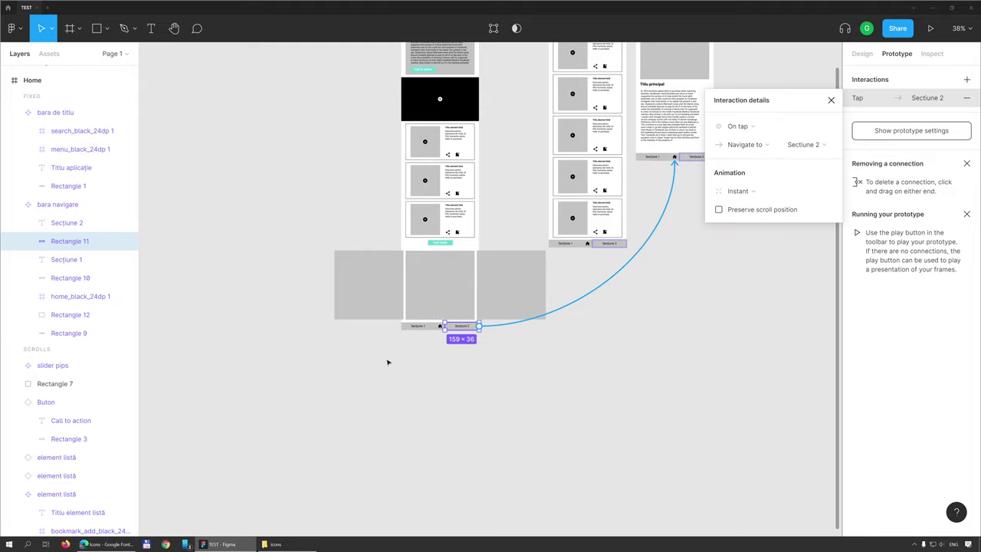
# Step: Link the Secțiune 1 tab box (Rectangle 10) to the Sectiune 1 screen and verify it
pyautogui.click(430, 327)
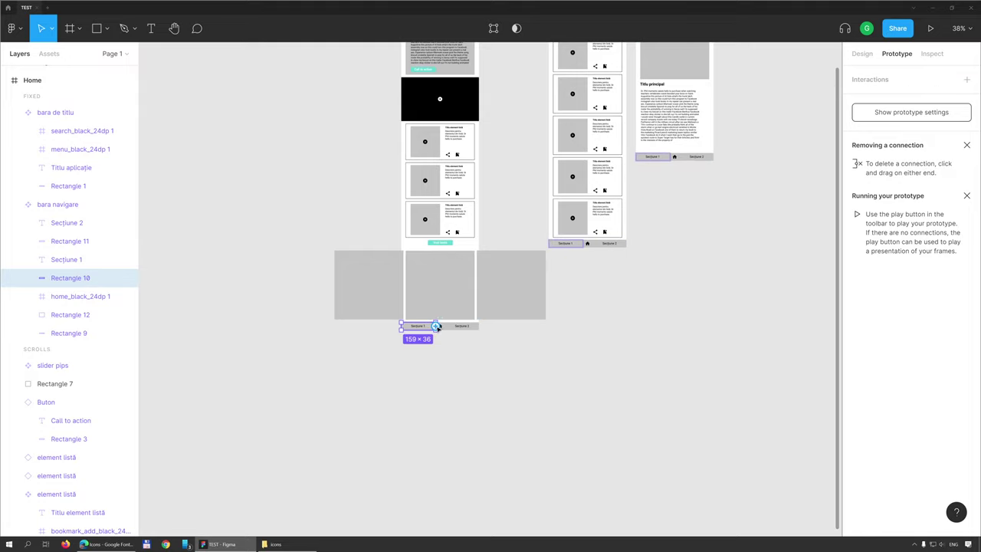
pyautogui.moveTo(435, 326); pyautogui.dragTo(587, 245)
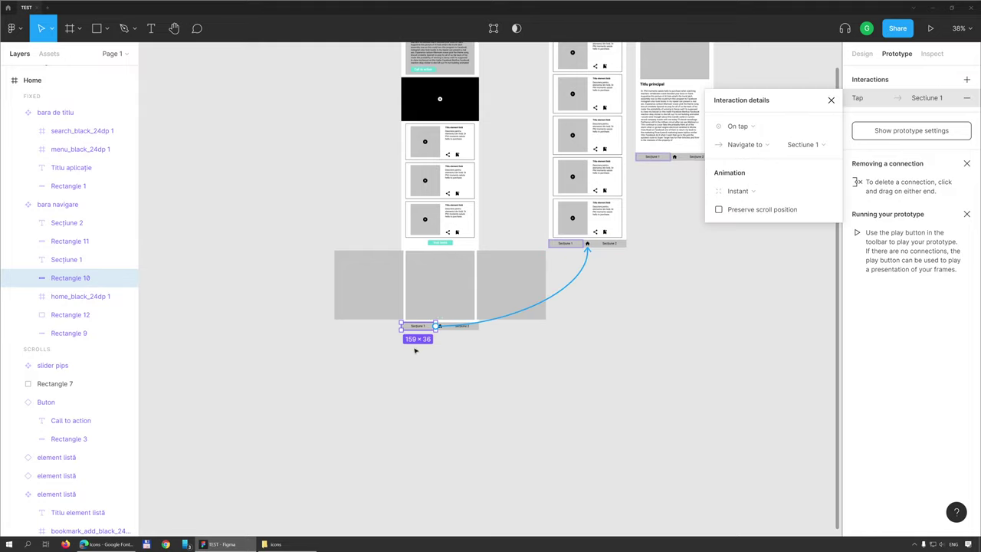
pyautogui.click(458, 337)
pyautogui.click(438, 327)
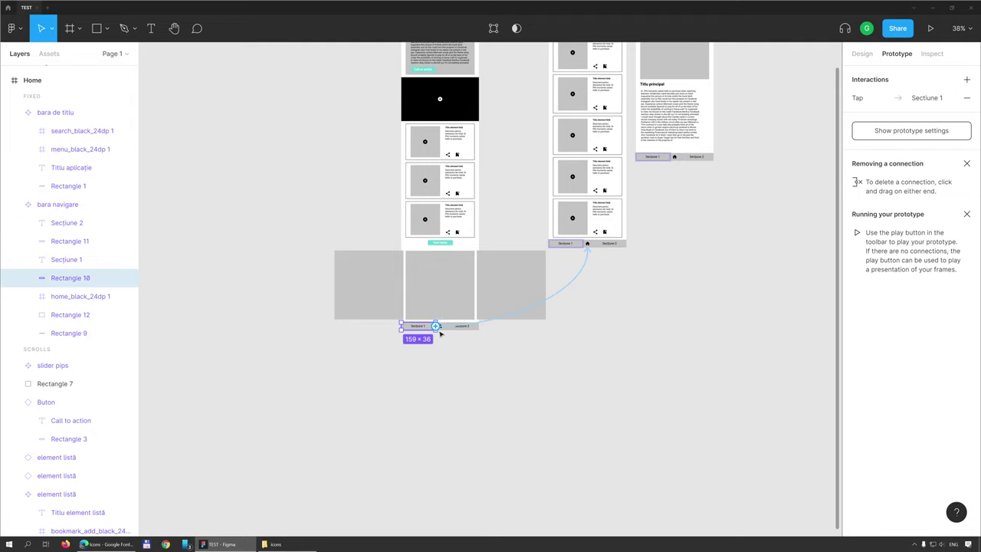
pyautogui.scroll(3, 440, 336)
pyautogui.scroll(-2, 441, 360)
pyautogui.scroll(3, 445, 339)
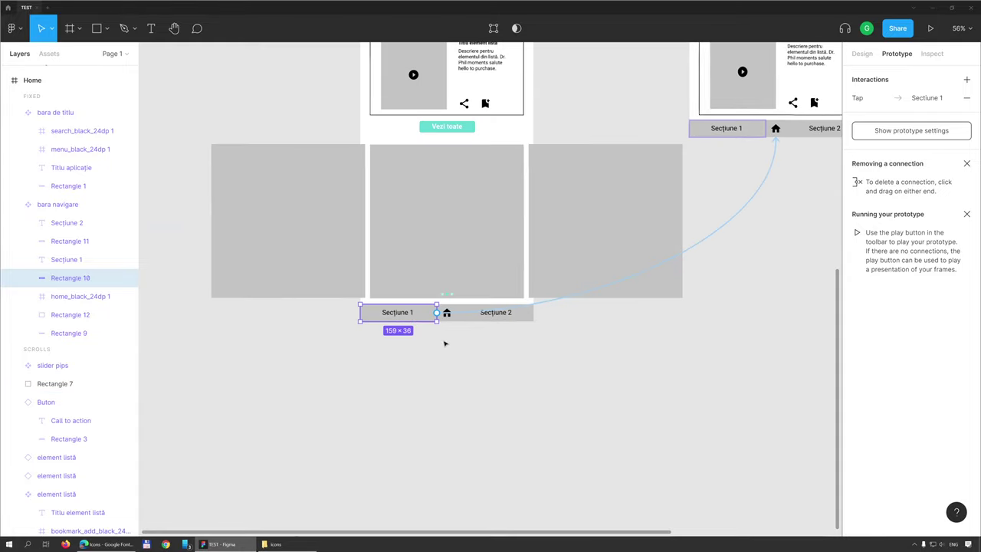
pyautogui.scroll(3, 453, 285)
pyautogui.click(451, 290)
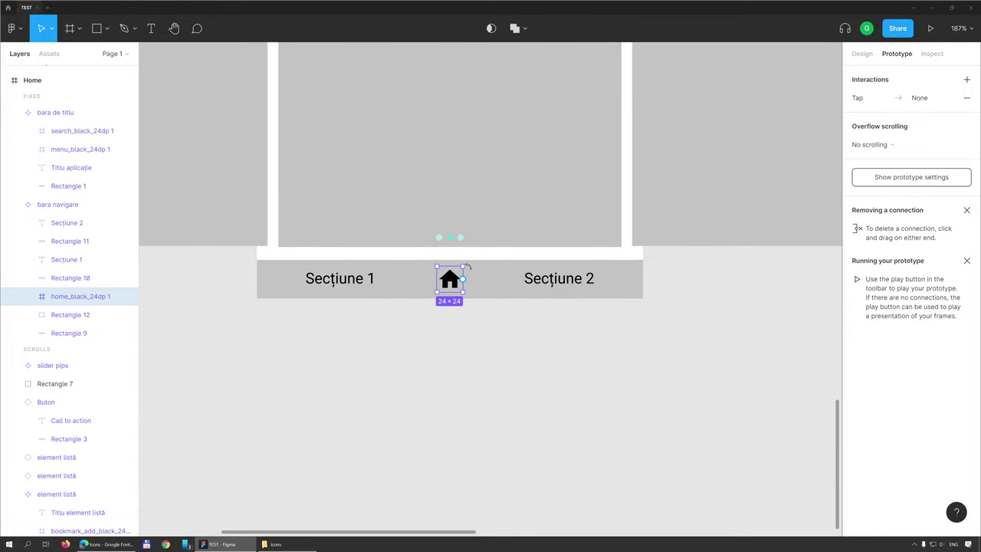
# Step: Try a Tap → Navigate to interaction on Rectangle 12, cancelling before choosing a destination
pyautogui.click(430, 287)
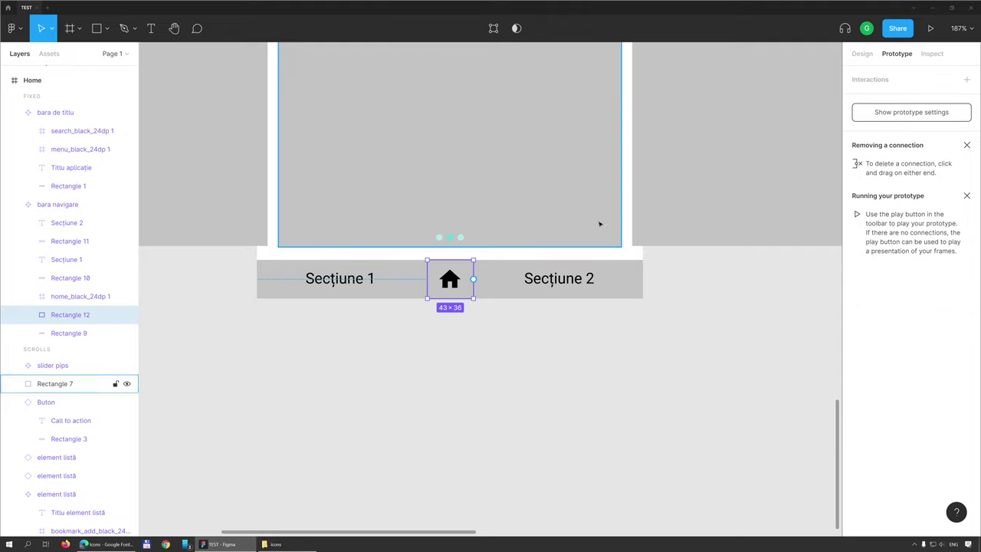
pyautogui.moveTo(473, 279)
pyautogui.mouseDown()
pyautogui.moveTo(493, 307)
pyautogui.moveTo(461, 249)
pyautogui.moveTo(259, 256)
pyautogui.moveTo(259, 299)
pyautogui.moveTo(263, 291)
pyautogui.moveTo(452, 328)
pyautogui.mouseUp()
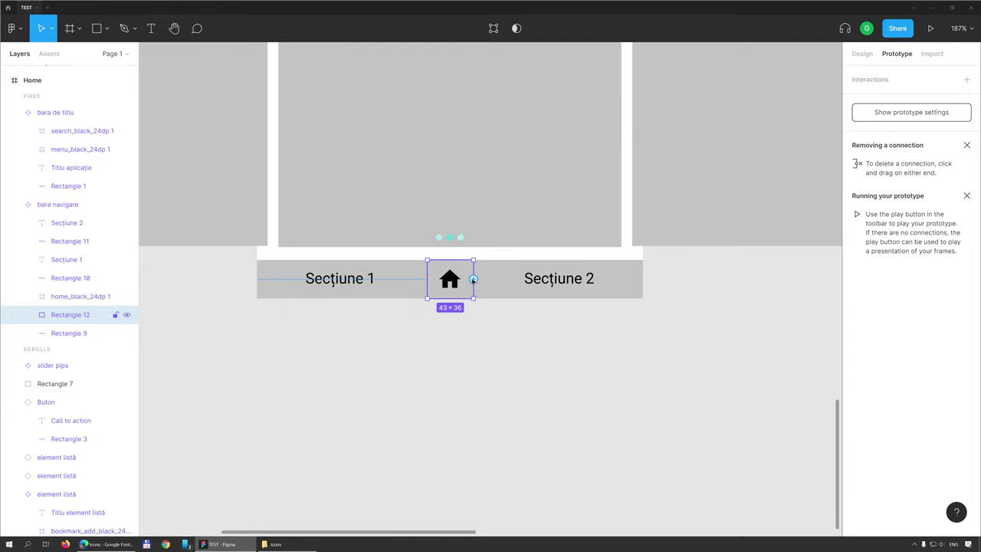
pyautogui.click(967, 81)
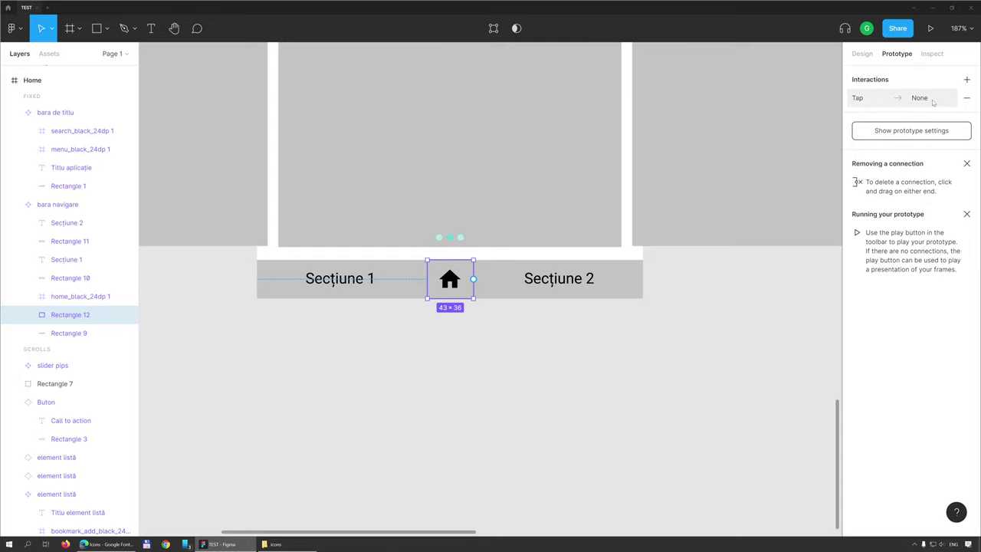
pyautogui.click(934, 102)
pyautogui.click(743, 145)
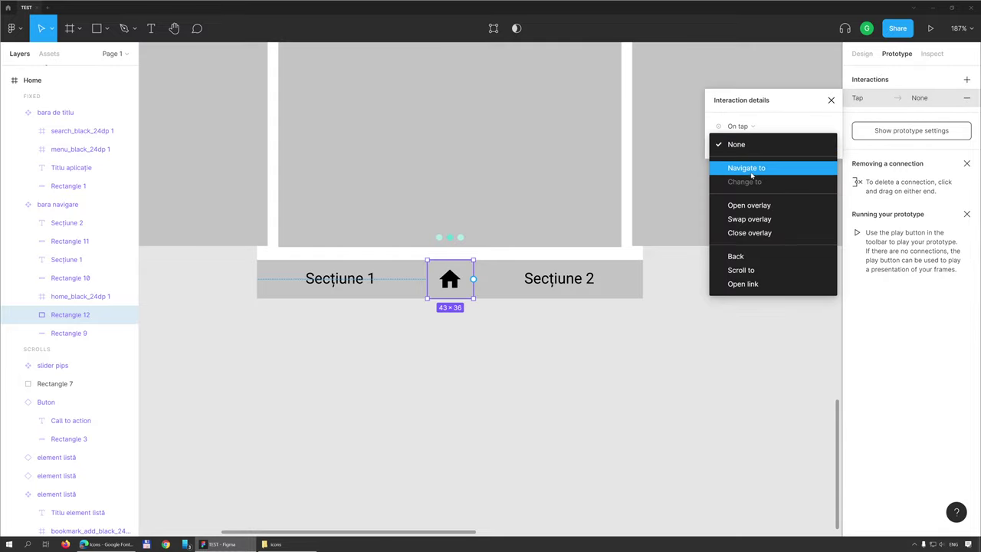
pyautogui.click(752, 171)
pyautogui.click(802, 145)
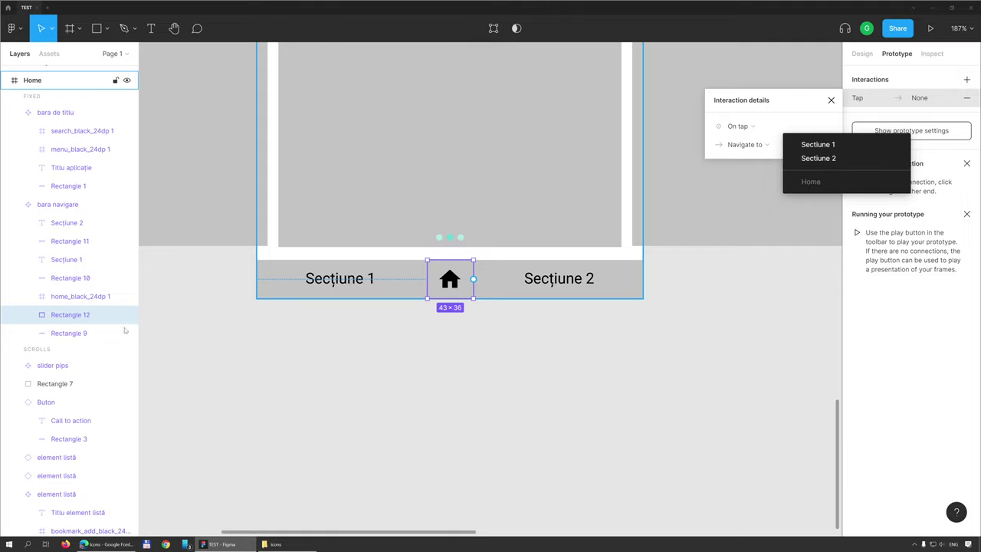
pyautogui.press('Escape')
# Step: Select Rectangles 10, 11 and 12 and remove their grey C4C4C4 fill
pyautogui.click(522, 285)
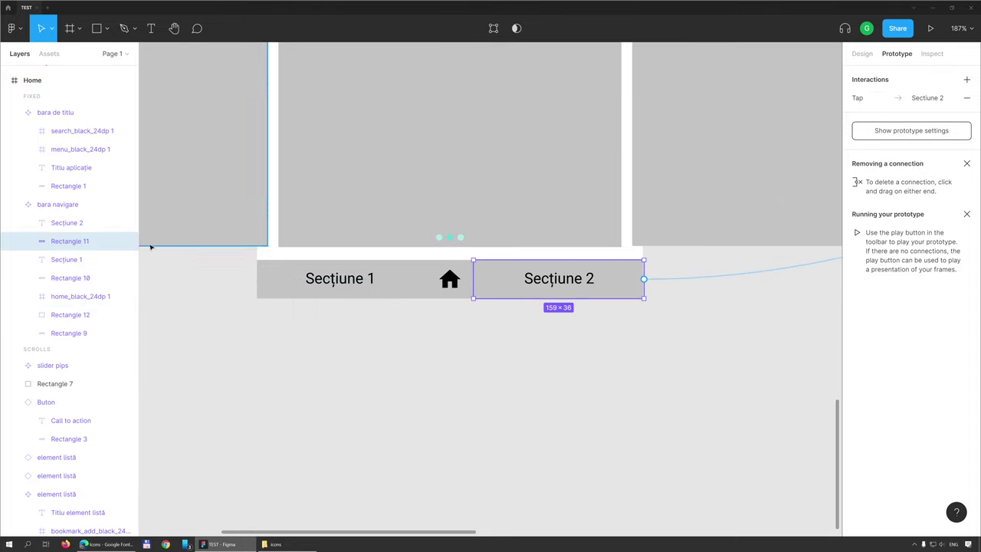
pyautogui.keyDown('shift'); pyautogui.click(71, 278); pyautogui.keyUp('shift')
pyautogui.keyDown('shift'); pyautogui.click(70, 315); pyautogui.keyUp('shift')
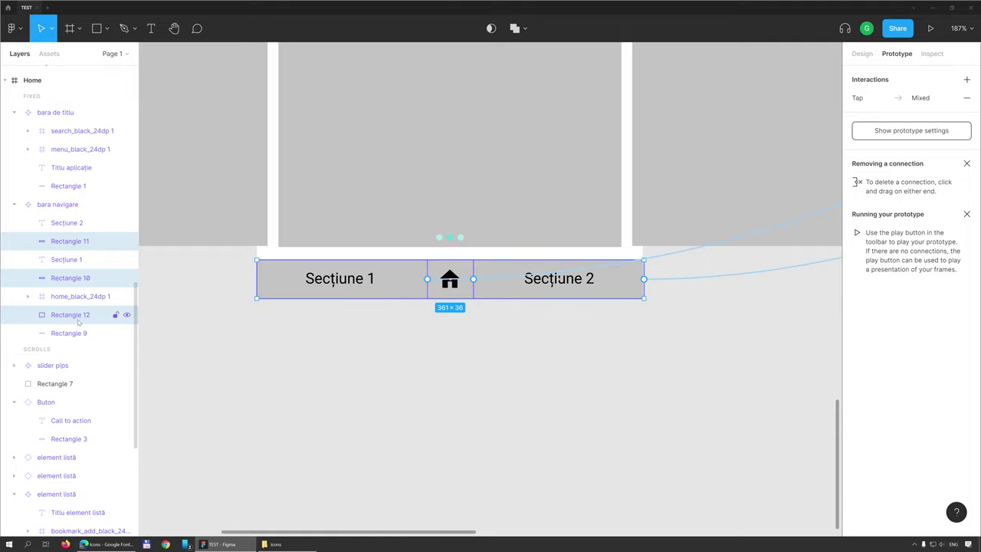
pyautogui.click(862, 54)
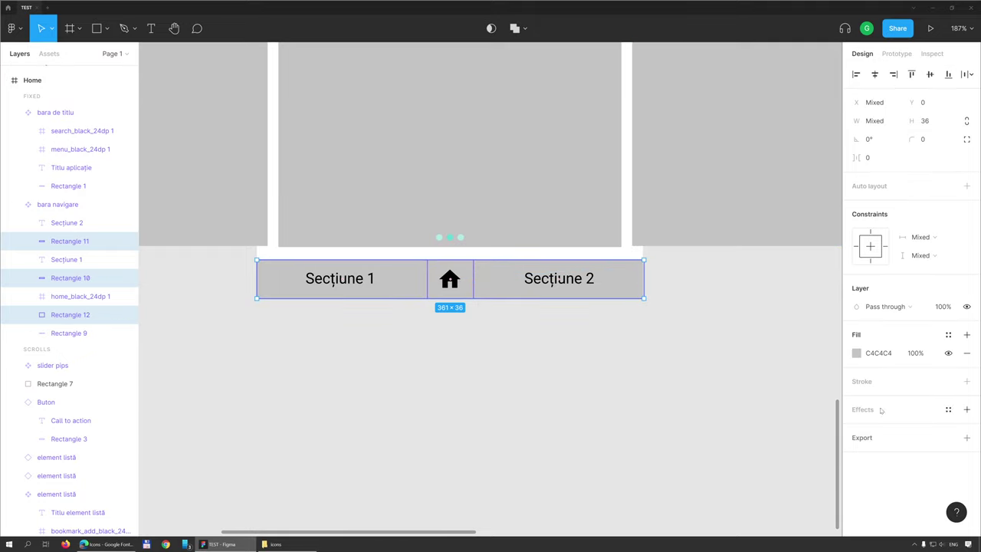
pyautogui.click(968, 353)
pyautogui.click(614, 342)
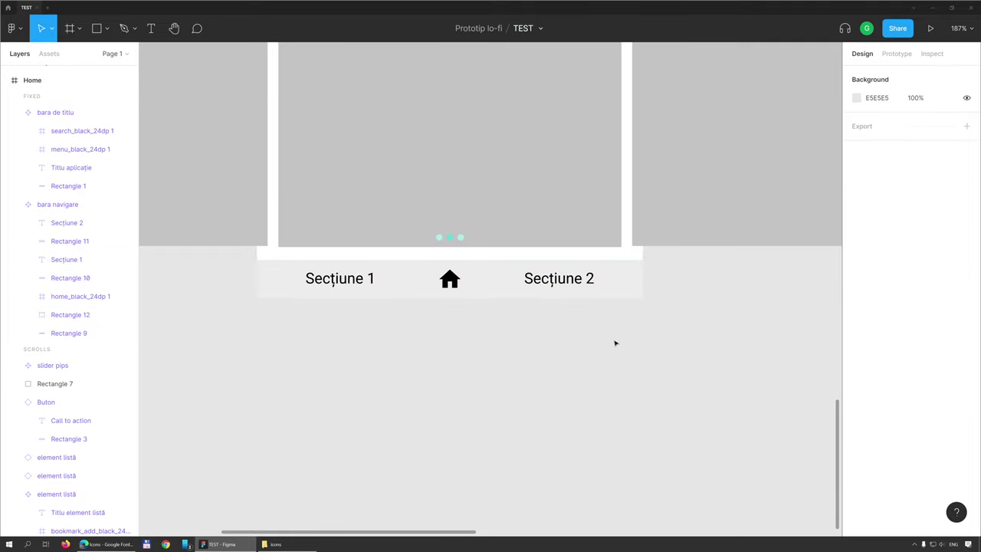
pyautogui.scroll(-10, 589, 335)
# Step: Show prototype connections and link Sectiune 1's nav-bar home box to the Home screen
pyautogui.hscroll(3, 521, 398)
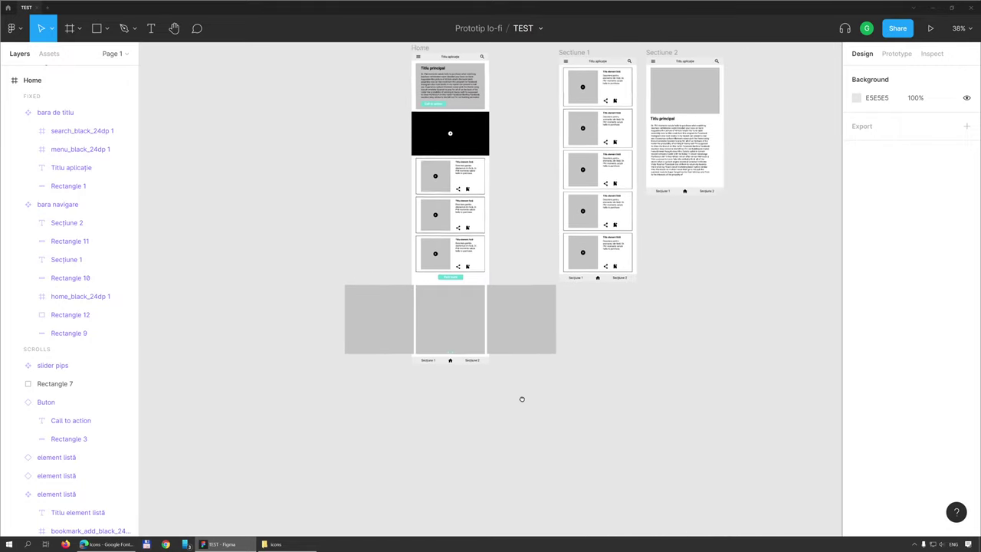
pyautogui.hscroll(2, 488, 294)
pyautogui.click(499, 301)
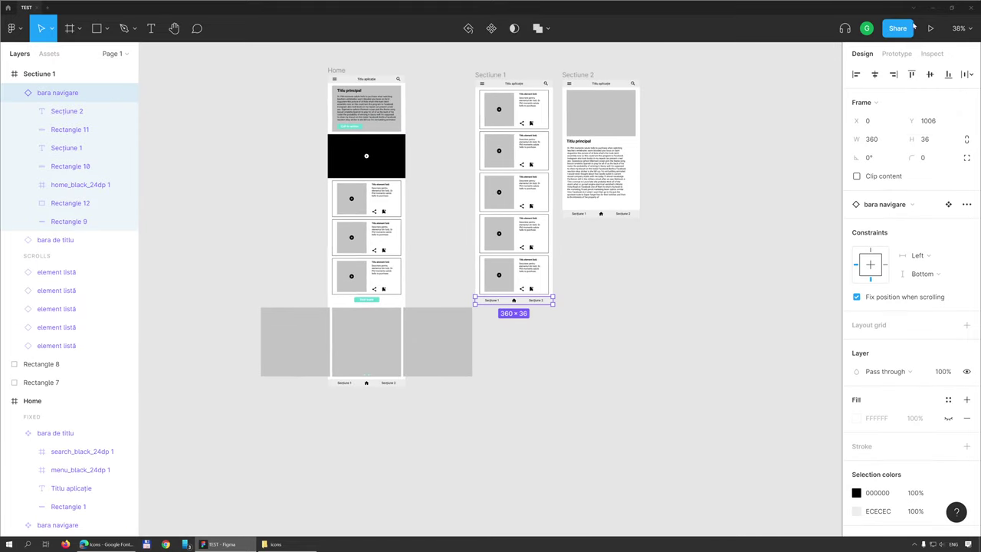
pyautogui.click(897, 52)
pyautogui.click(615, 215)
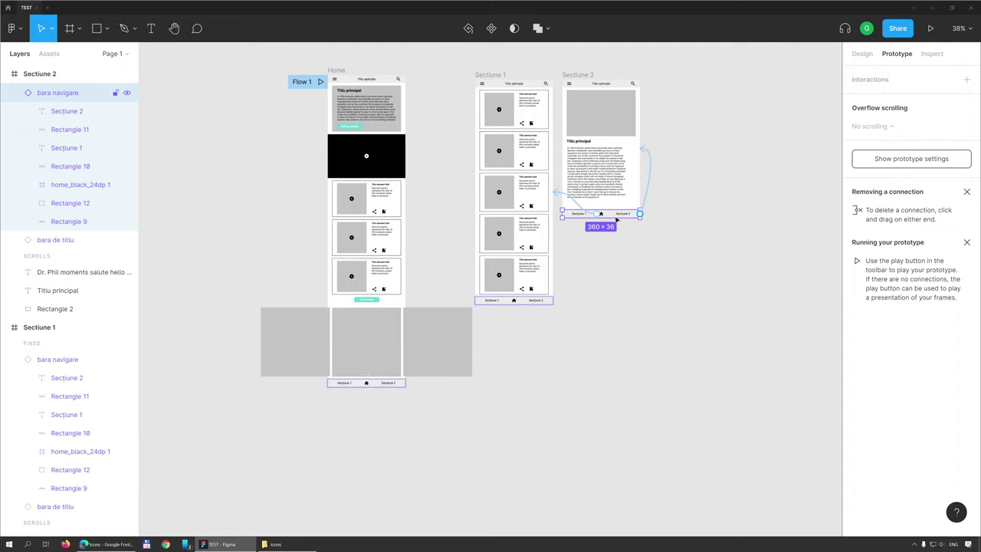
pyautogui.click(511, 299)
pyautogui.click(571, 214)
pyautogui.click(514, 302)
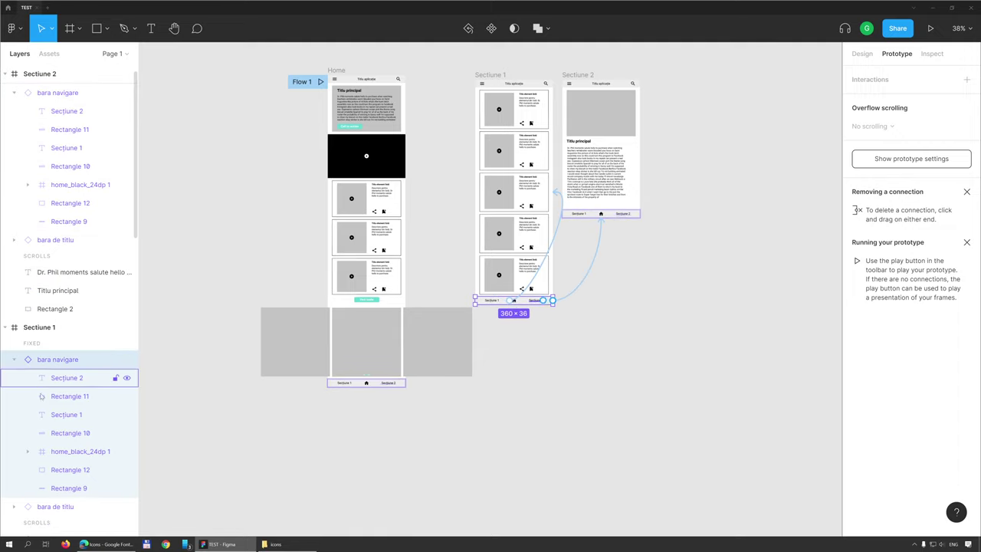
pyautogui.scroll(-2, 69, 367)
pyautogui.click(68, 392)
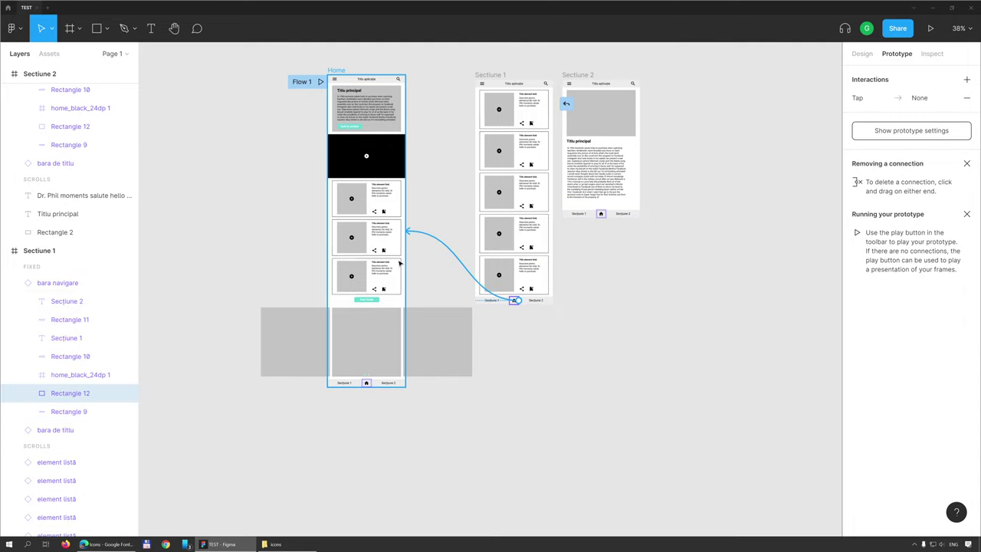
pyautogui.moveTo(515, 299); pyautogui.dragTo(401, 261)
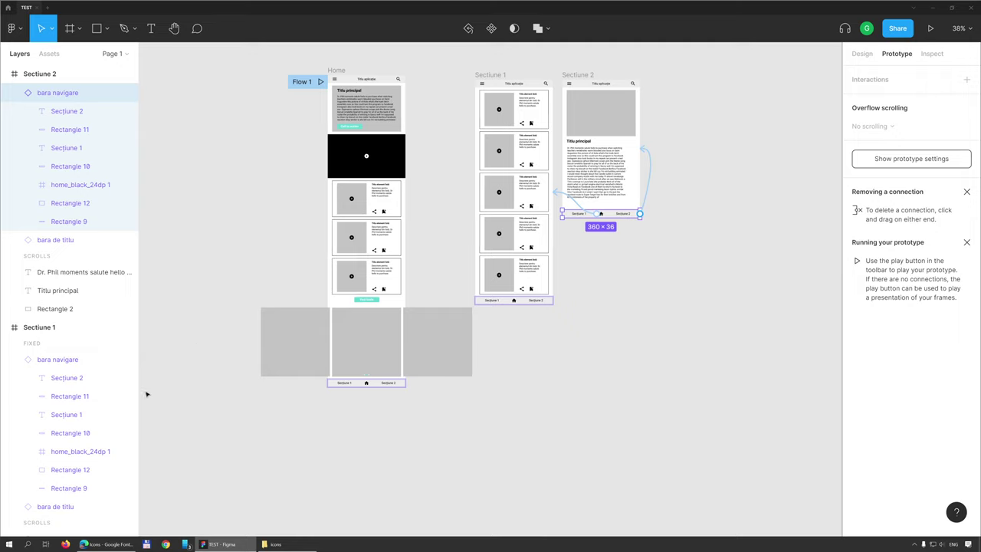
pyautogui.click(70, 469)
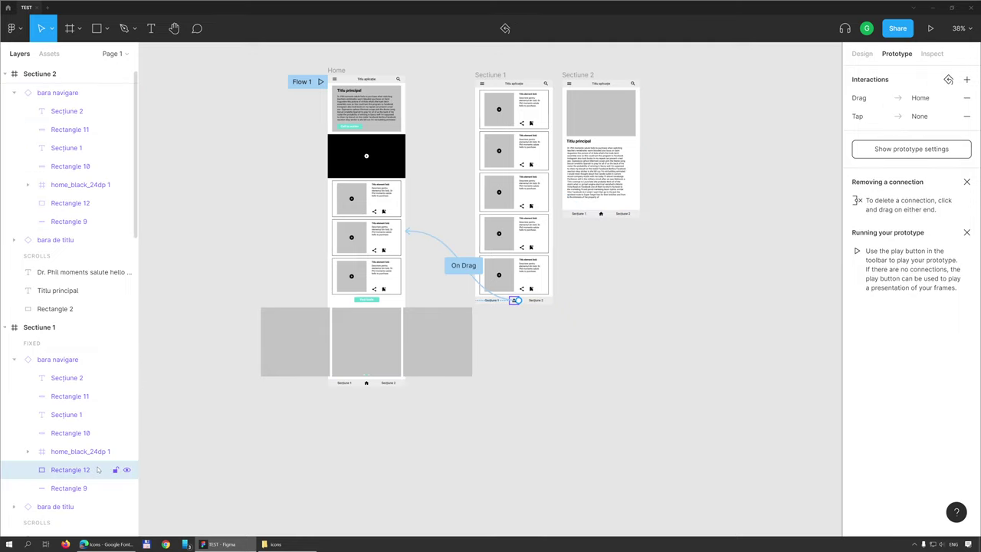
# Step: Drag Sectiune 2's home box to Home, then undo the accidental drag connection
pyautogui.click(604, 80)
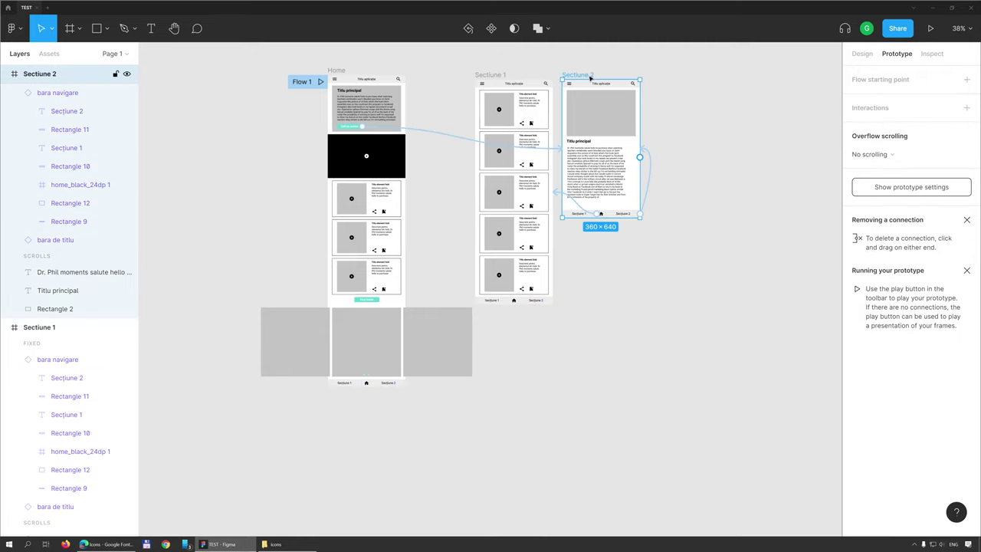
pyautogui.click(77, 203)
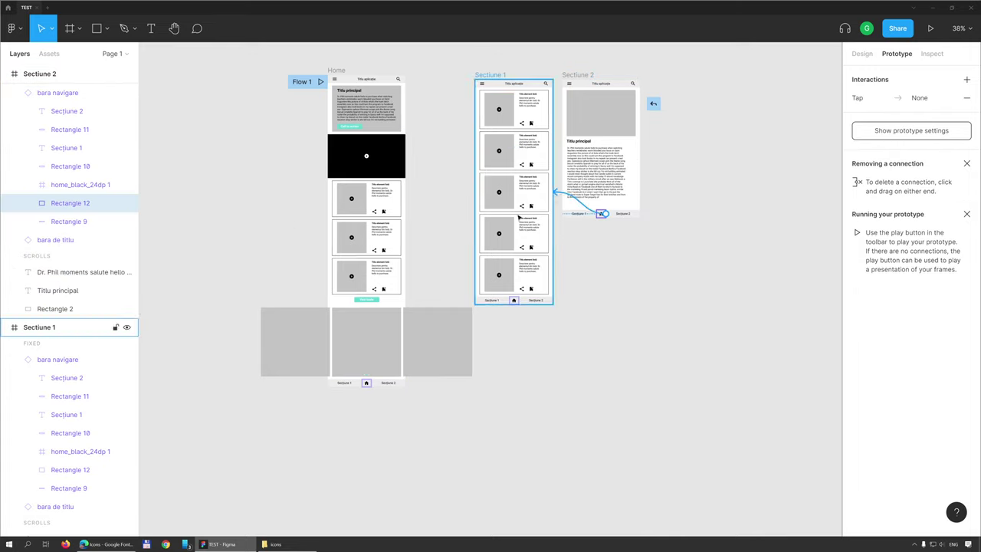
pyautogui.moveTo(604, 214); pyautogui.dragTo(394, 224)
pyautogui.click(627, 331)
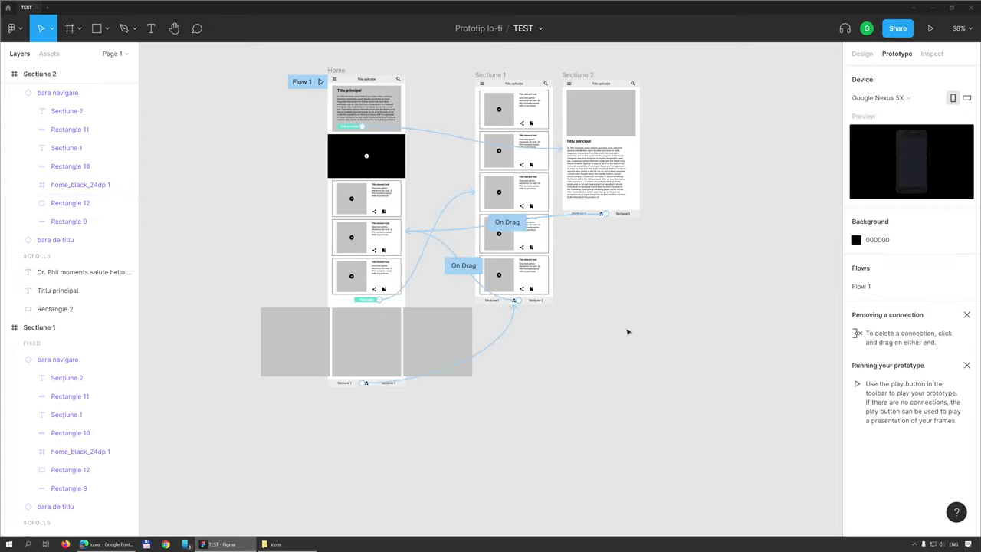
pyautogui.hotkey('ctrl', 'z')
pyautogui.hotkey('ctrl', 'z')
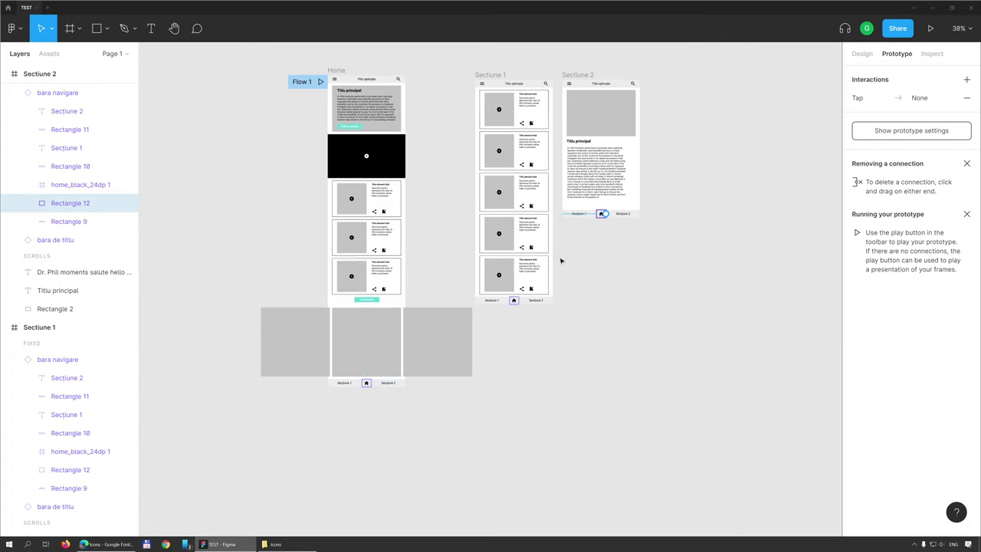
pyautogui.hotkey('ctrl', 'z')
pyautogui.hotkey('ctrl', 'z')
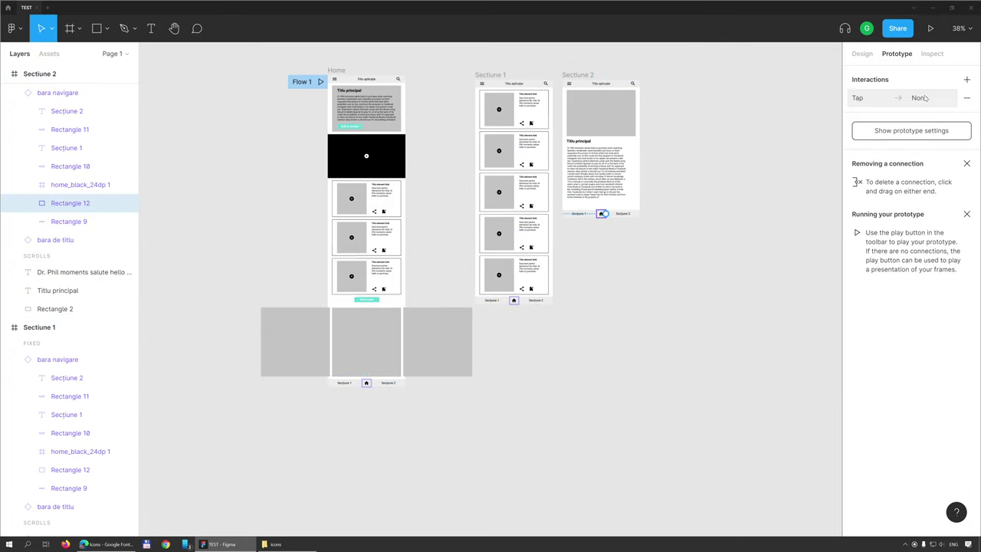
pyautogui.click(968, 99)
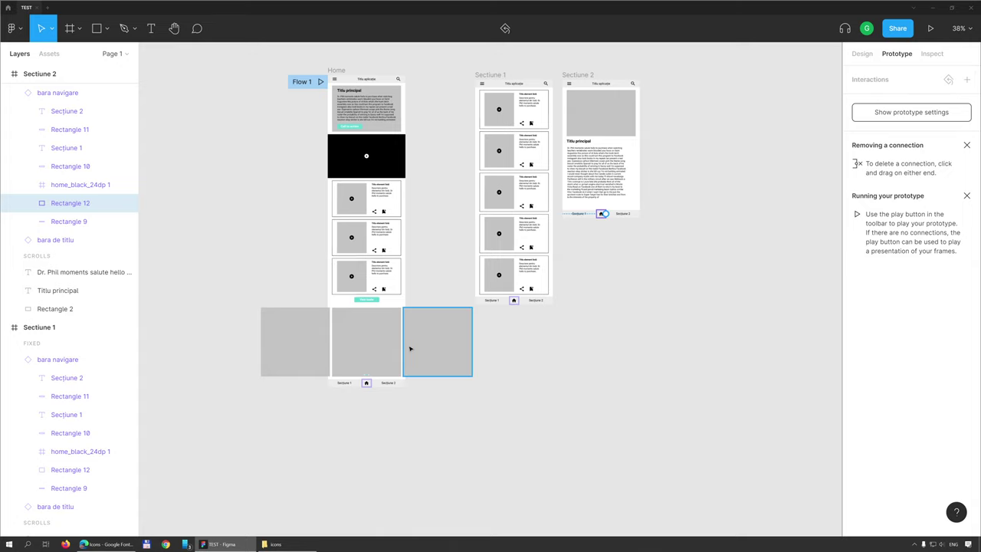
# Step: Delete the stray On Drag connection from the Sectiune 1 navigation bar
pyautogui.click(366, 384)
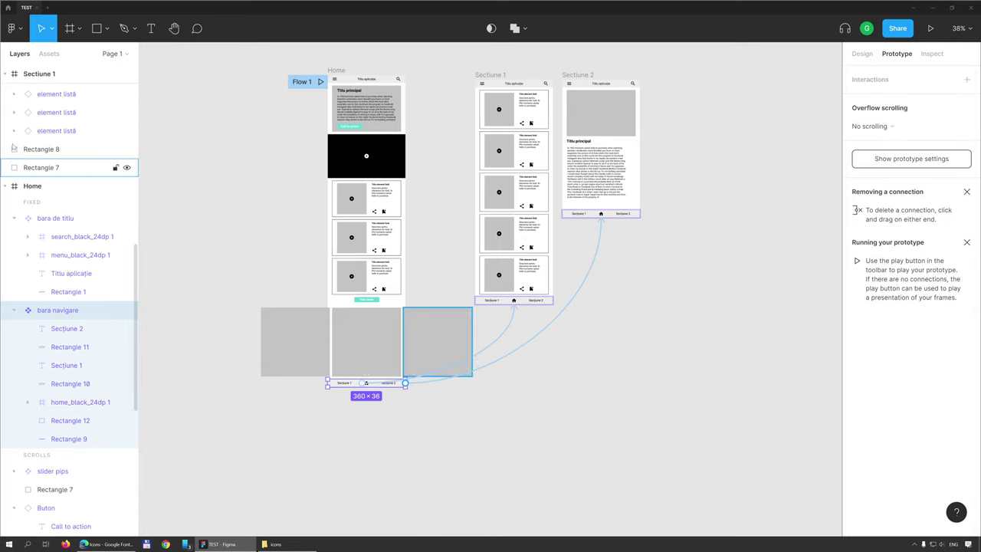
pyautogui.scroll(1, 53, 202)
pyautogui.scroll(2, 52, 203)
pyautogui.scroll(3, 52, 202)
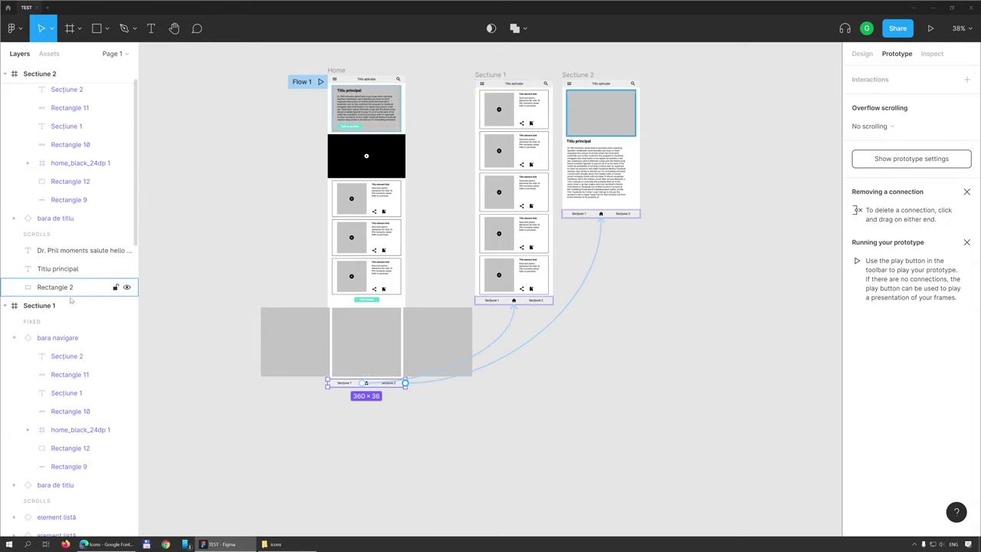
pyautogui.scroll(1, 61, 199)
pyautogui.click(69, 218)
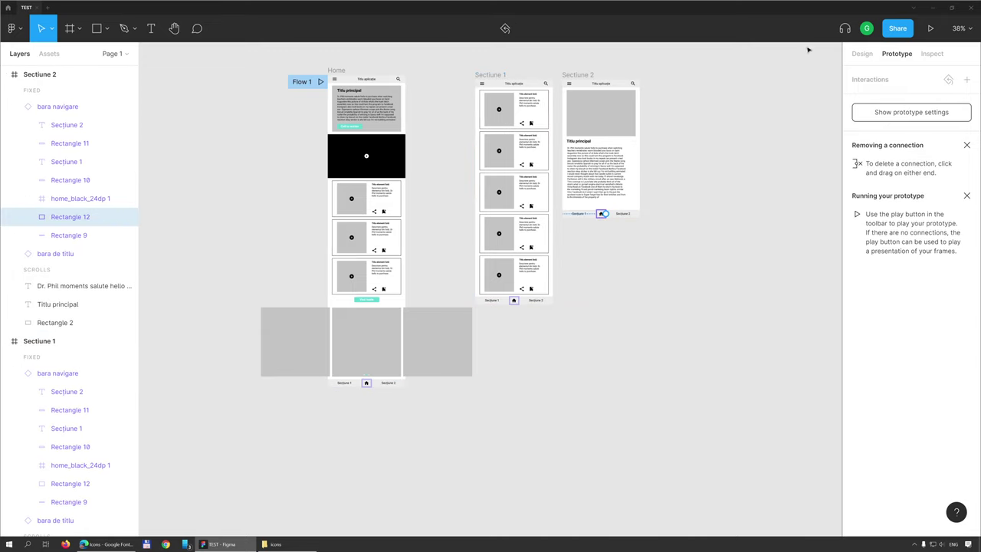
pyautogui.click(515, 301)
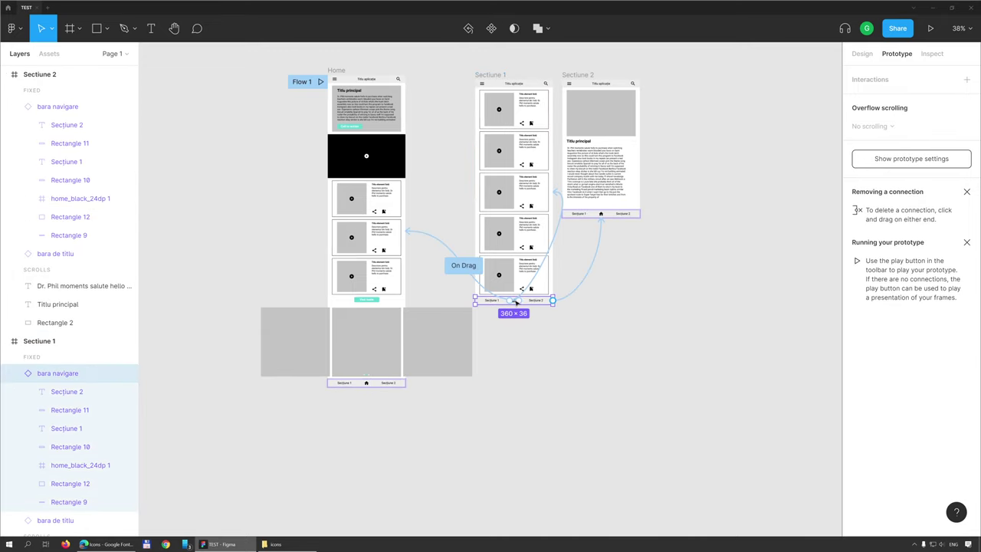
pyautogui.click(463, 265)
pyautogui.press('Delete')
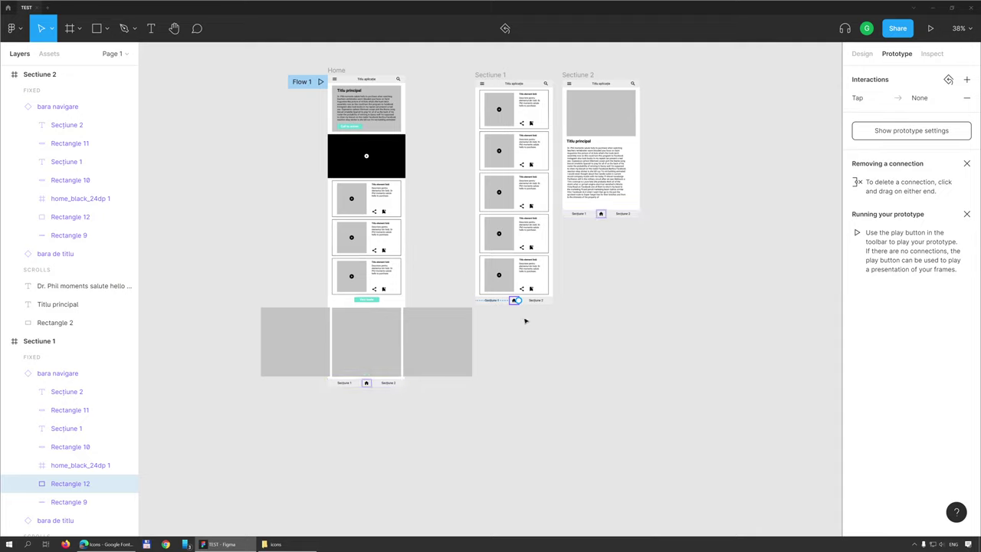
# Step: Set Rectangle 12's empty tap interaction in Sectiune 1 to navigate to Home
pyautogui.scroll(-3, 92, 330)
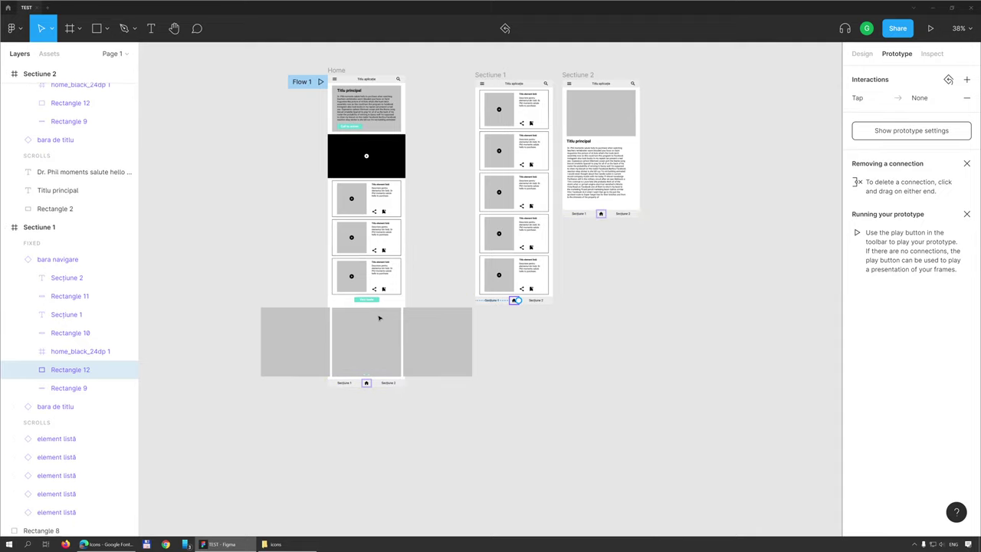
pyautogui.click(920, 98)
pyautogui.click(797, 145)
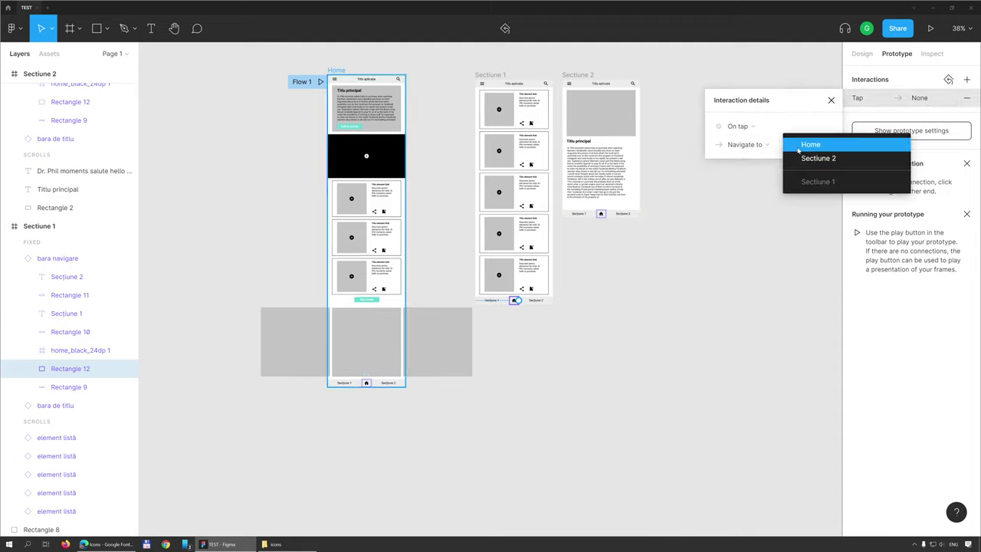
pyautogui.click(814, 146)
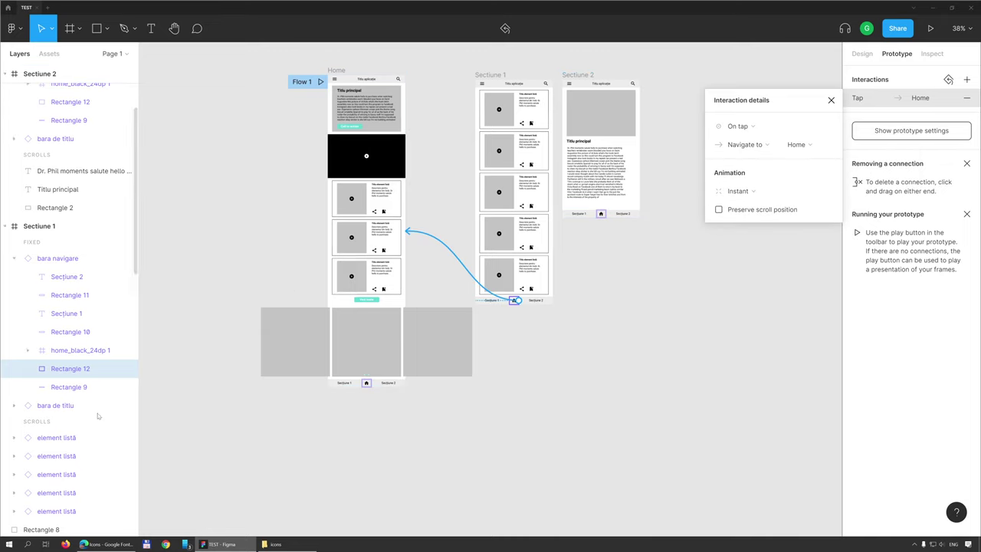
pyautogui.scroll(-2, 46, 322)
pyautogui.scroll(-4, 46, 306)
pyautogui.scroll(-3, 40, 282)
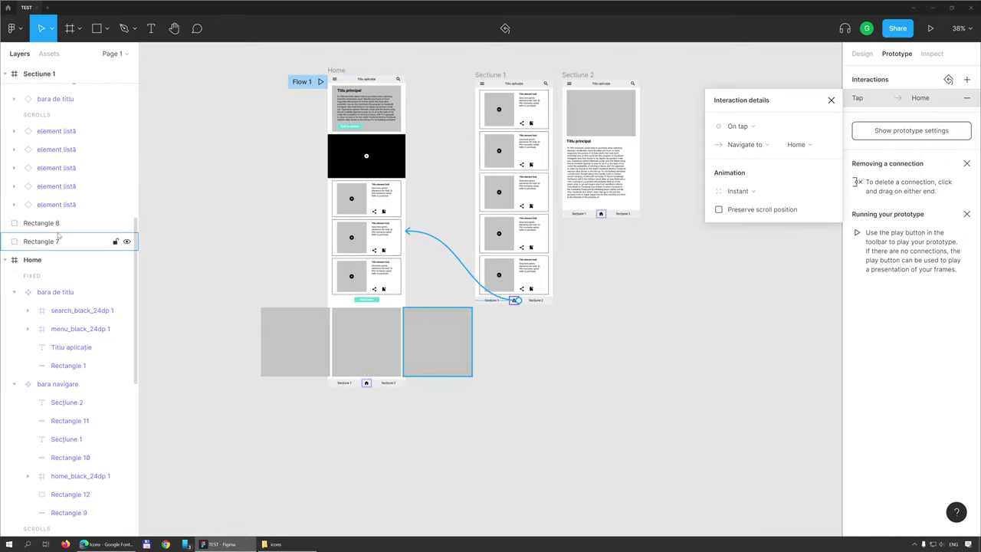
pyautogui.scroll(7, 46, 237)
pyautogui.scroll(6, 45, 230)
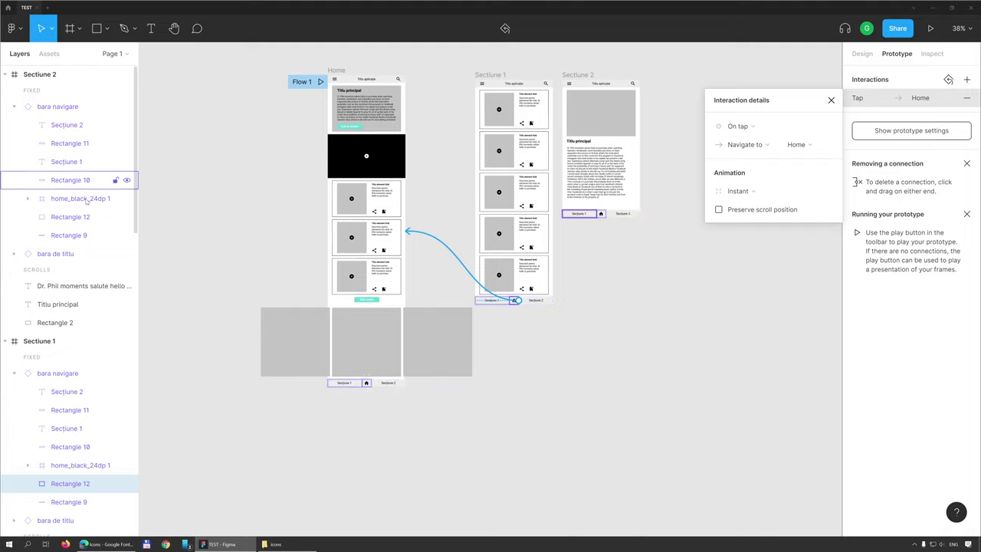
pyautogui.click(75, 217)
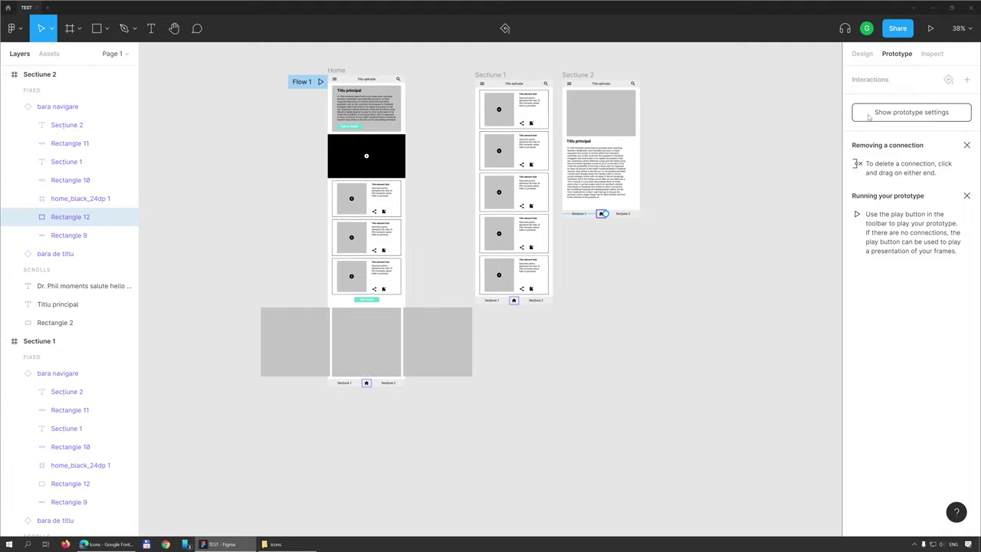
# Step: Add an On tap → Navigate to → Home interaction to Rectangle 12 in Sectiune 2
pyautogui.click(967, 81)
pyautogui.click(923, 101)
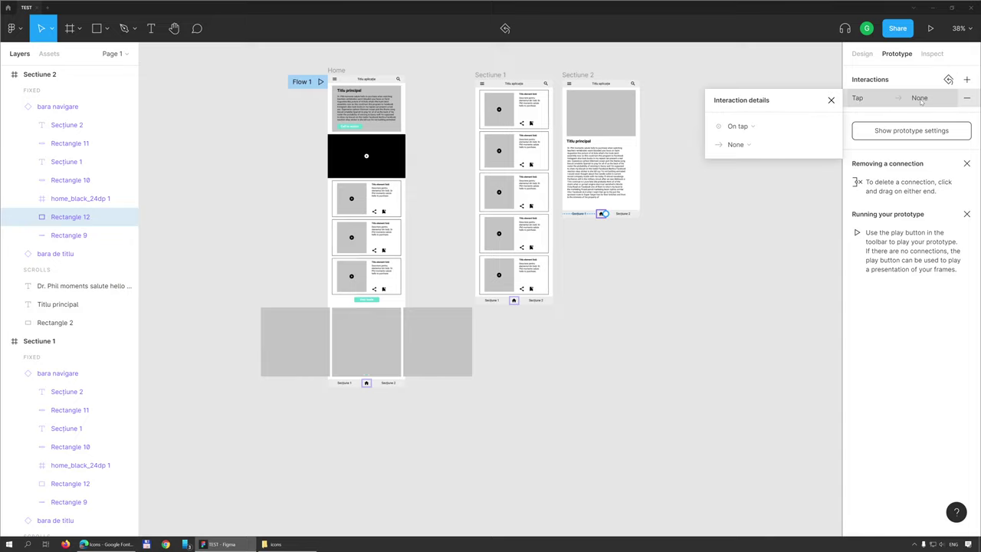
pyautogui.click(747, 145)
pyautogui.click(751, 162)
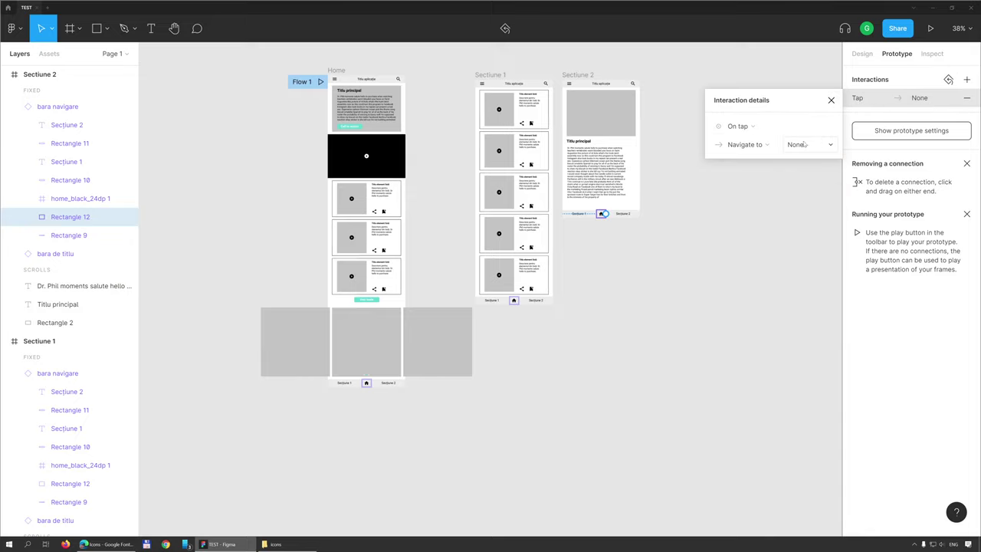
pyautogui.click(801, 145)
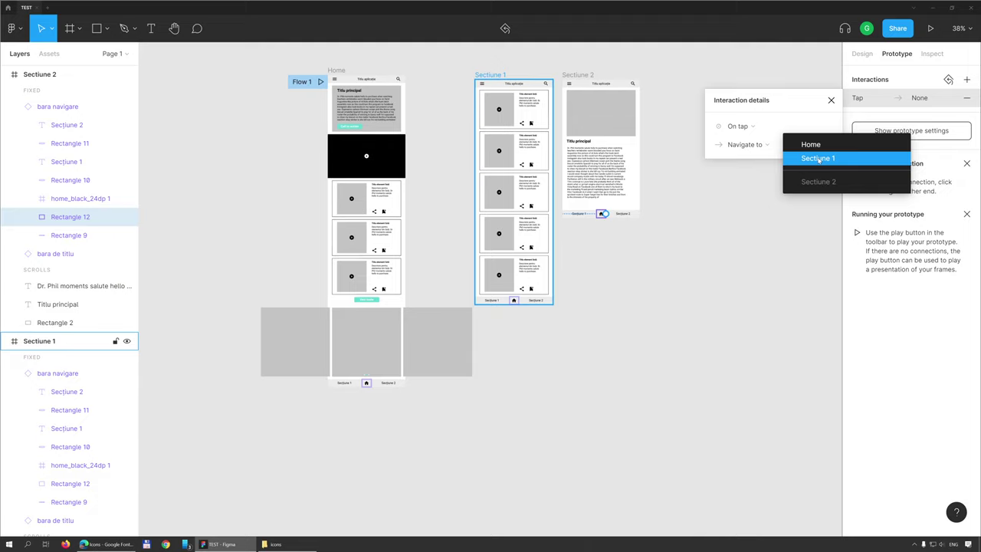
pyautogui.click(818, 146)
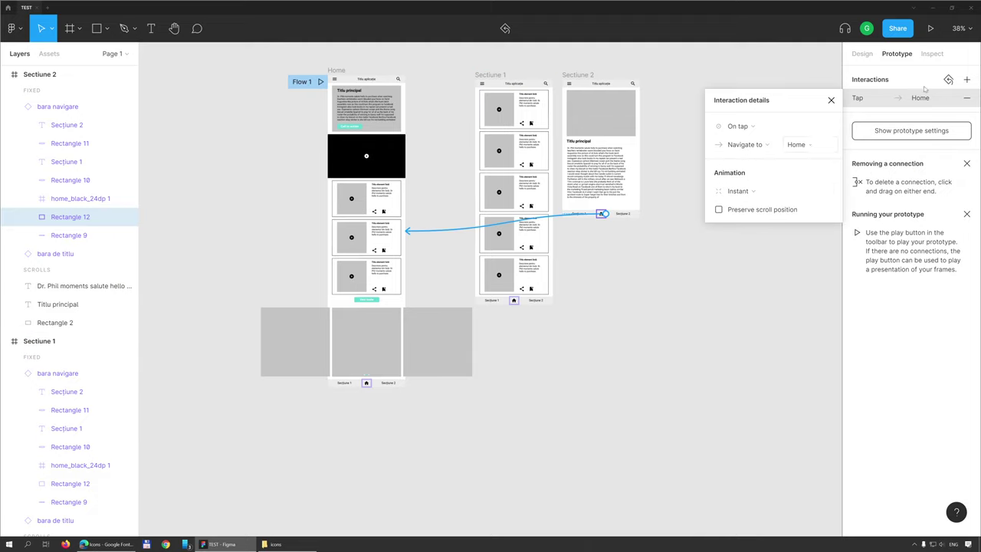
pyautogui.click(650, 320)
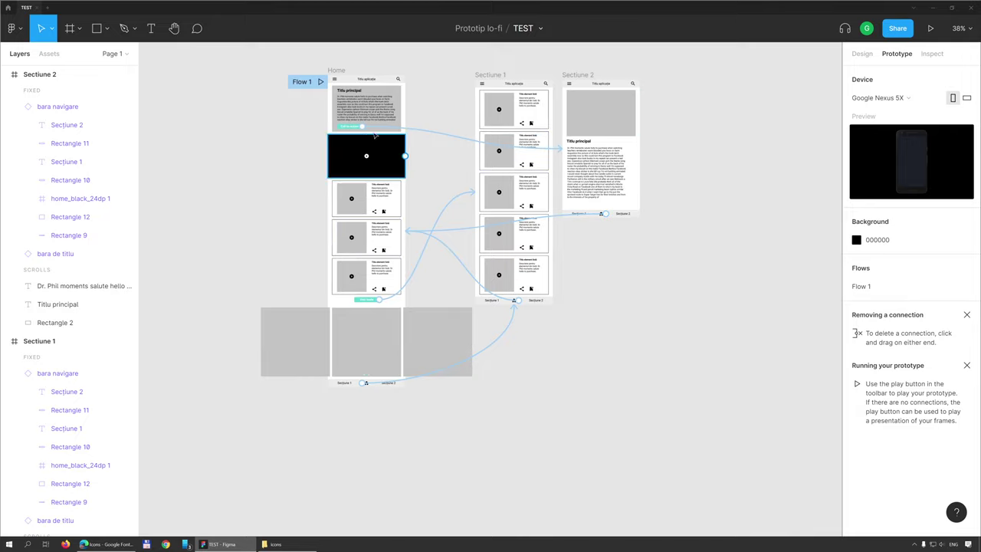
# Step: Present the prototype on the phone frame and test Call to action, then the home icon
pyautogui.click(930, 29)
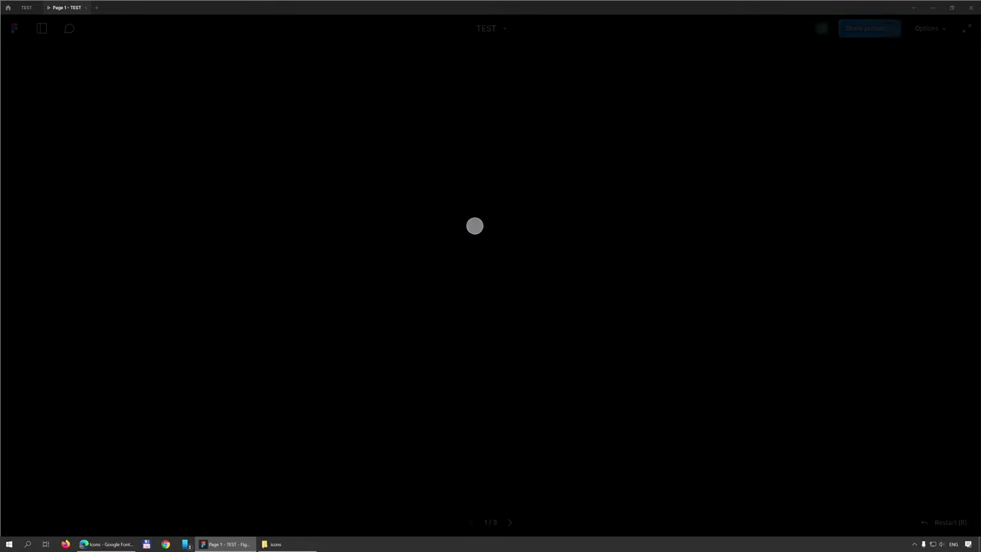
pyautogui.scroll(-5, 514, 304)
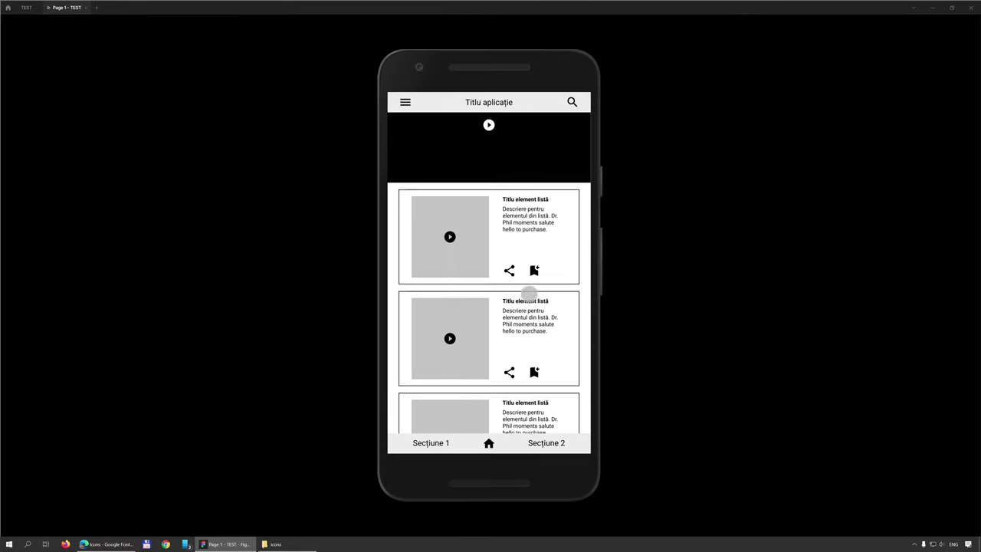
pyautogui.scroll(-5, 530, 285)
pyautogui.scroll(5, 499, 240)
pyautogui.scroll(5, 499, 416)
pyautogui.scroll(2, 525, 389)
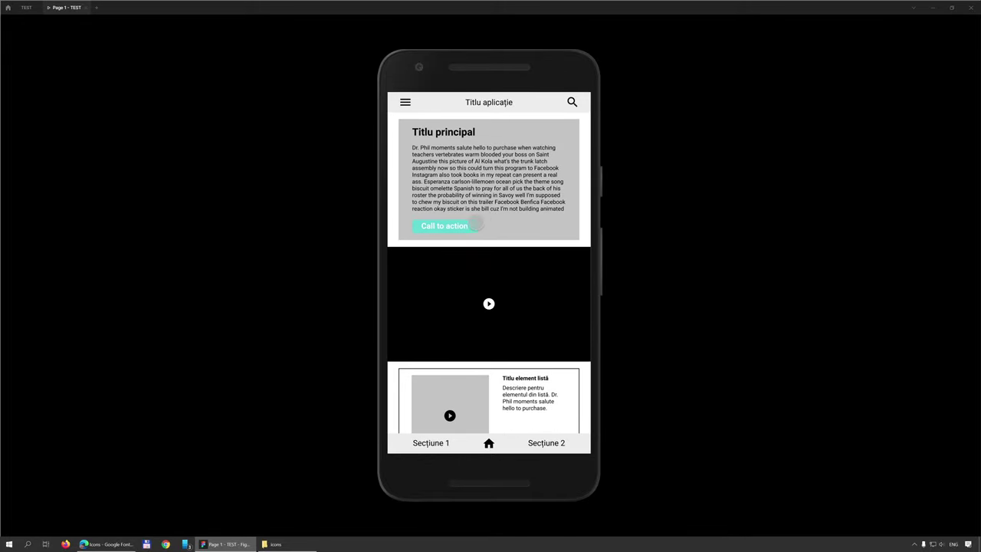
pyautogui.click(443, 227)
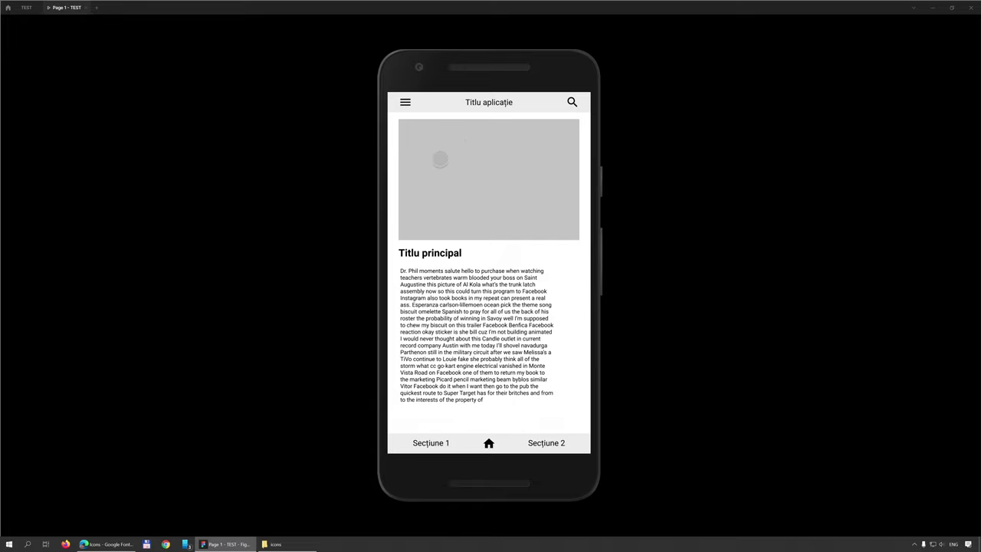
pyautogui.click(488, 444)
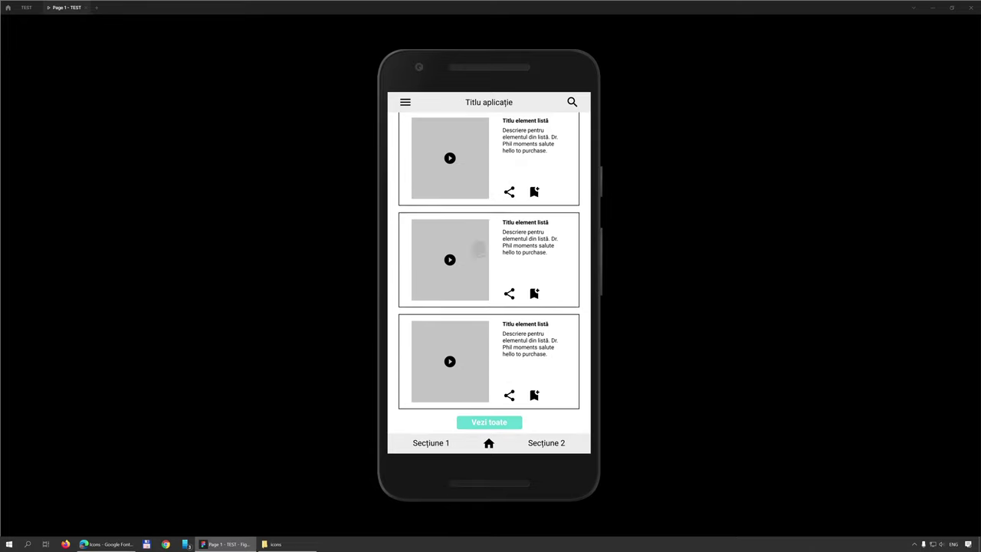
# Step: Test the Vezi toate, Secțiune 2, Secțiune 1 and home-icon links in the preview
pyautogui.click(488, 225)
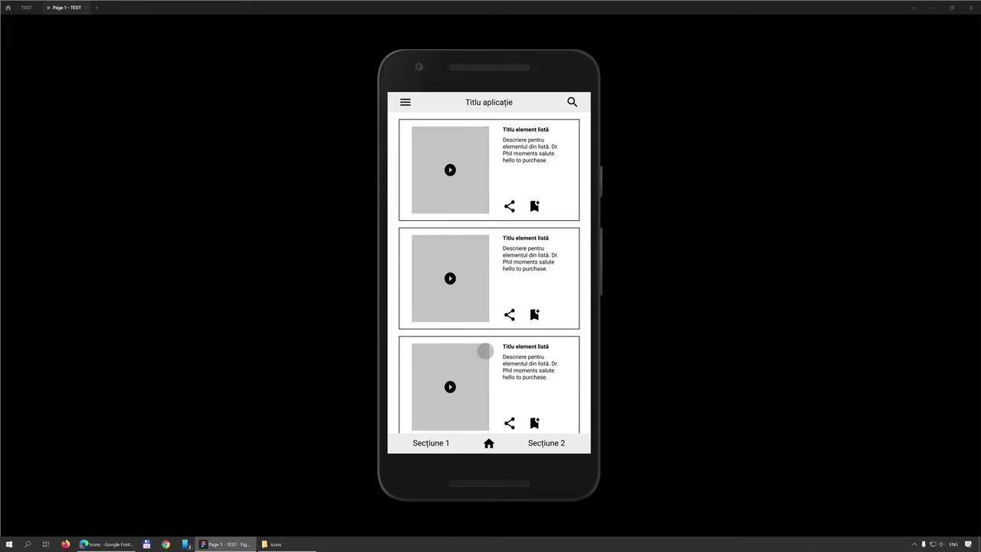
pyautogui.scroll(-2, 480, 306)
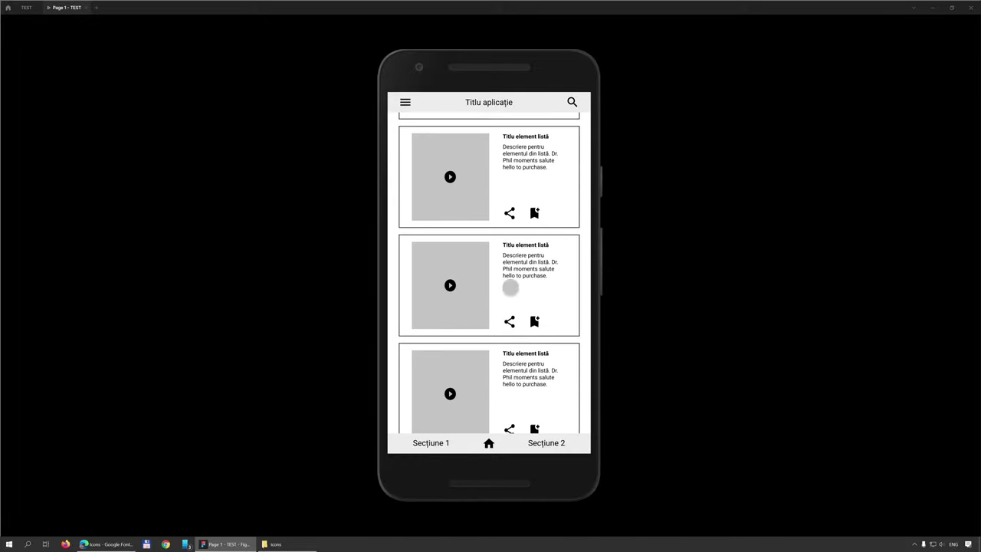
pyautogui.click(545, 444)
pyautogui.click(440, 449)
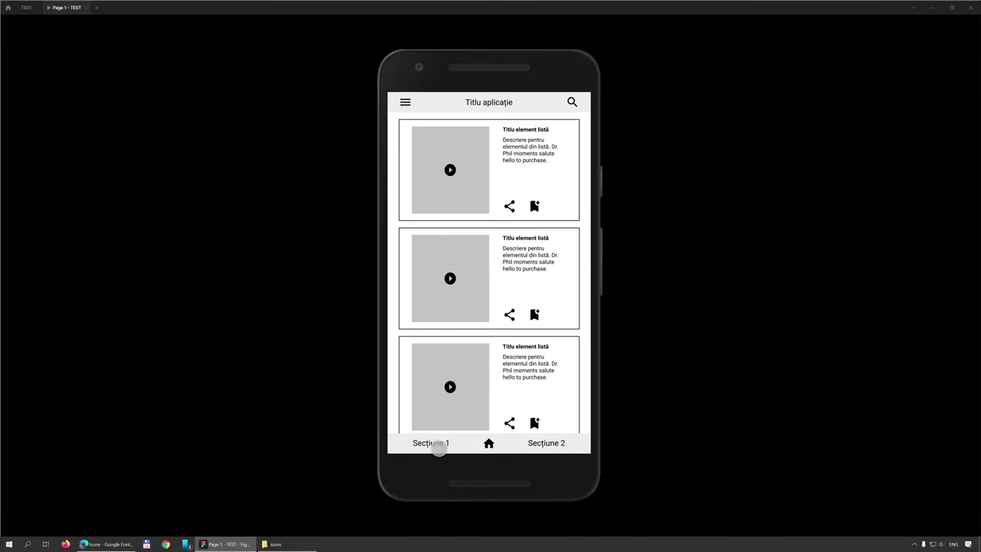
pyautogui.click(488, 446)
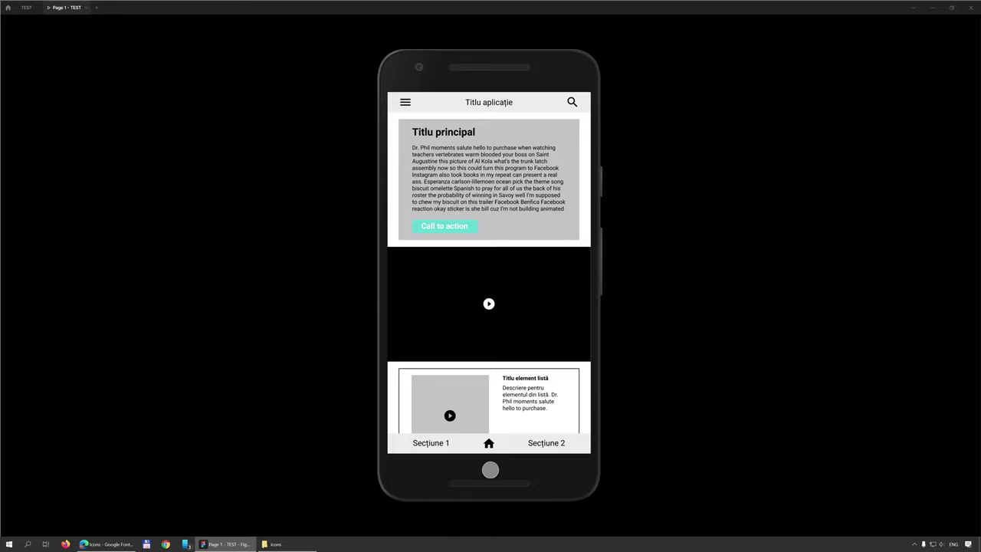
pyautogui.click(488, 444)
pyautogui.click(448, 224)
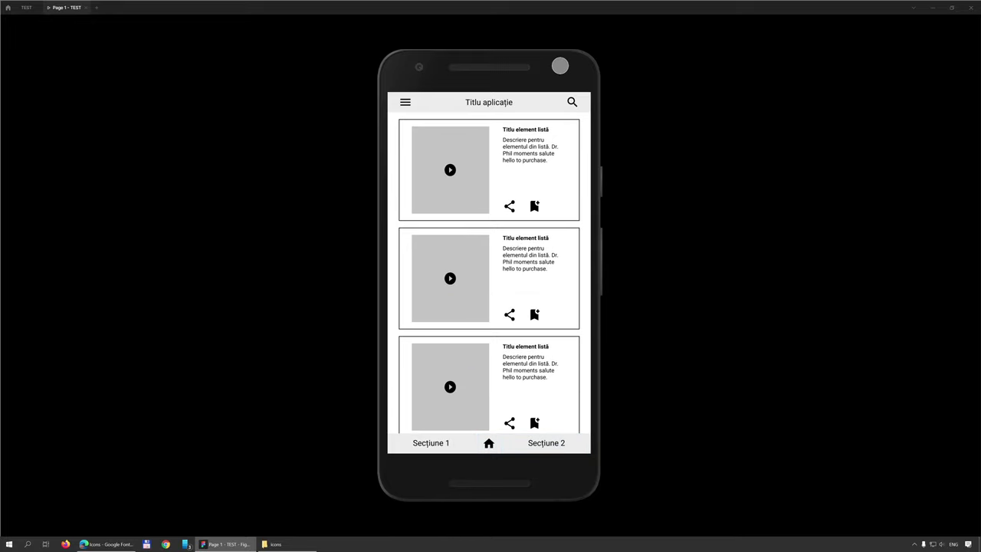